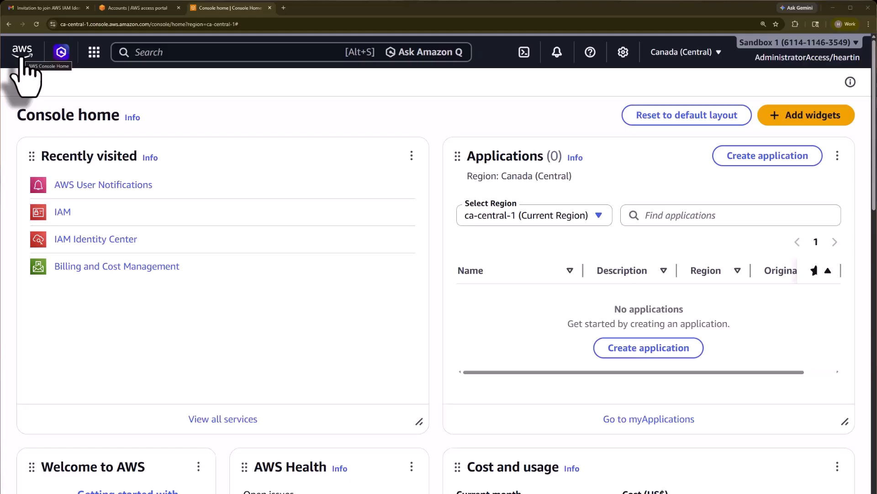
Open the IAM dashboard from Recently visited, then return to Console home
click(21, 57)
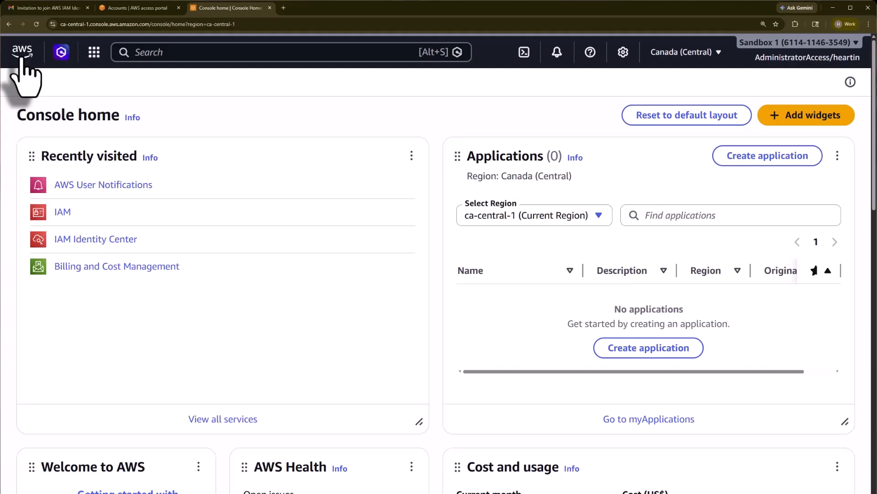
click(63, 213)
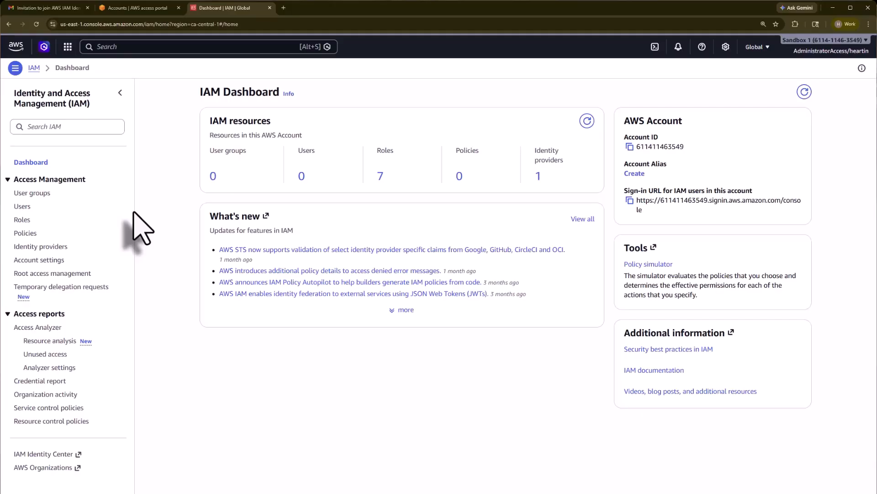
click(16, 46)
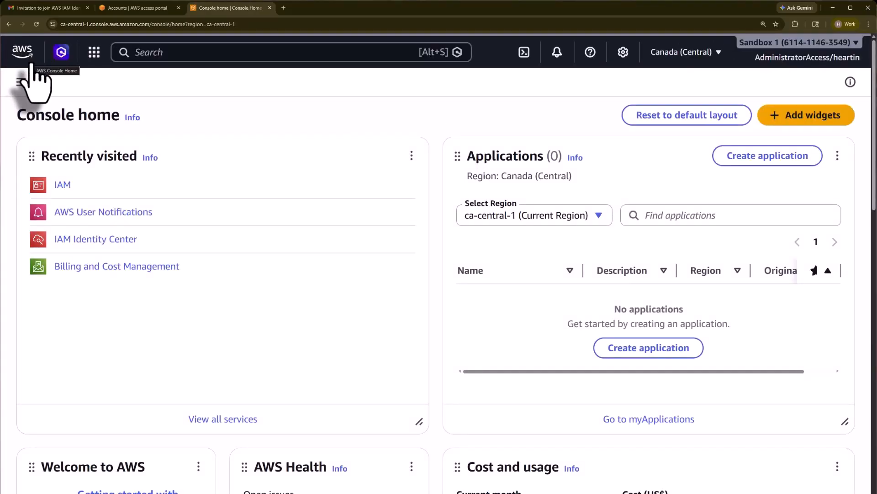
Paste a question asking Amazon Q which region the console uses, and send it
click(66, 55)
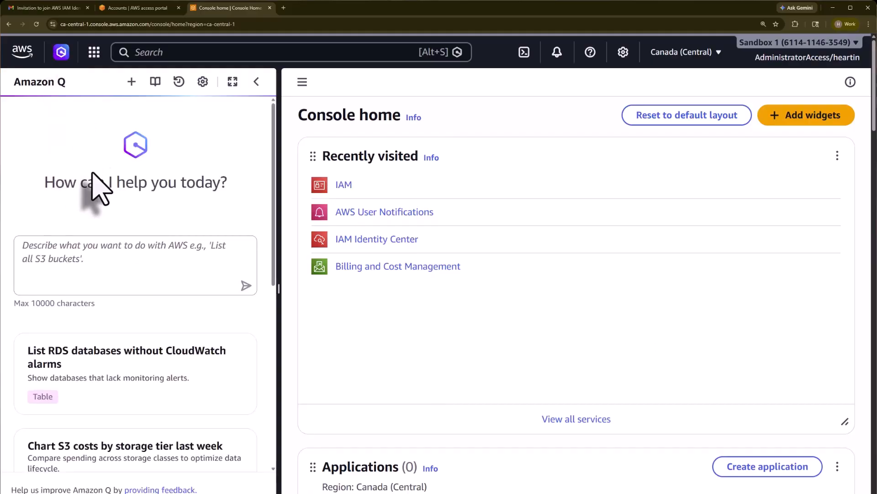
click(55, 251)
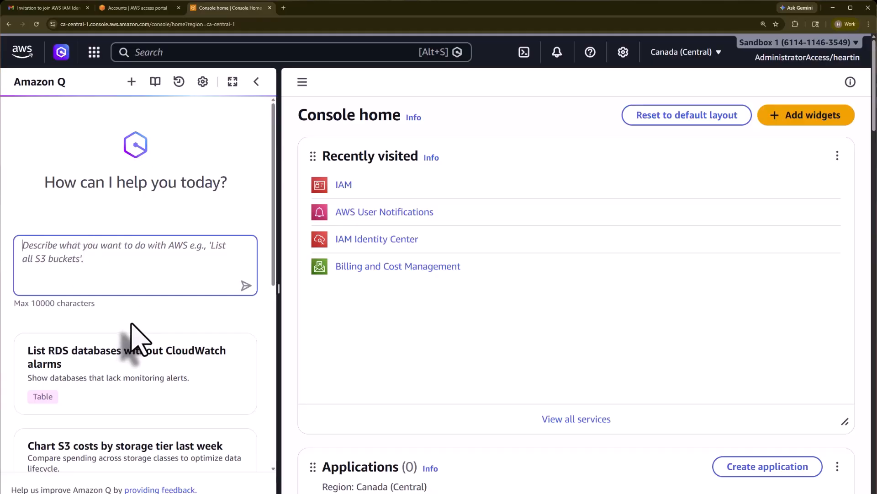
scroll(132, 324, down, 2)
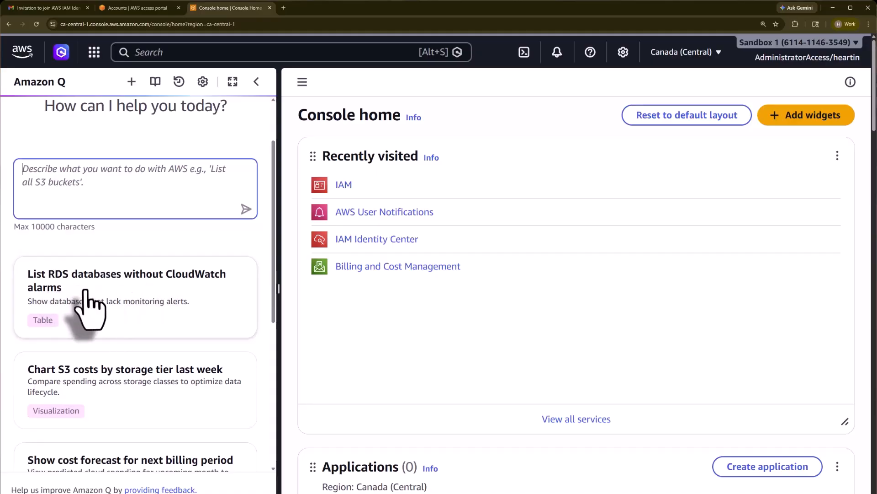
scroll(41, 297, down, 3)
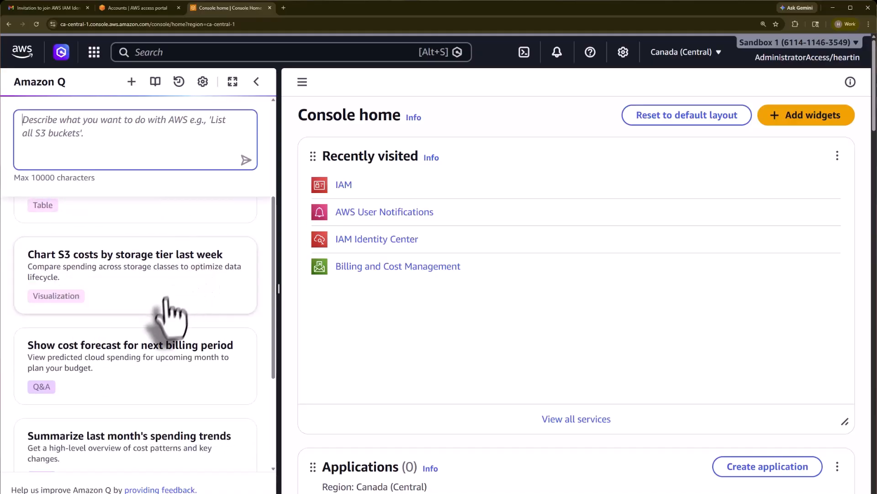
scroll(137, 311, down, 2)
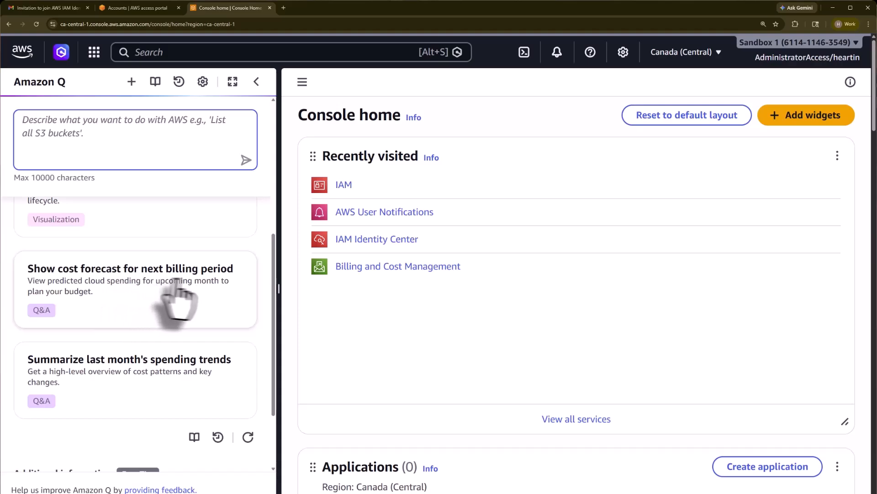
scroll(105, 366, down, 1)
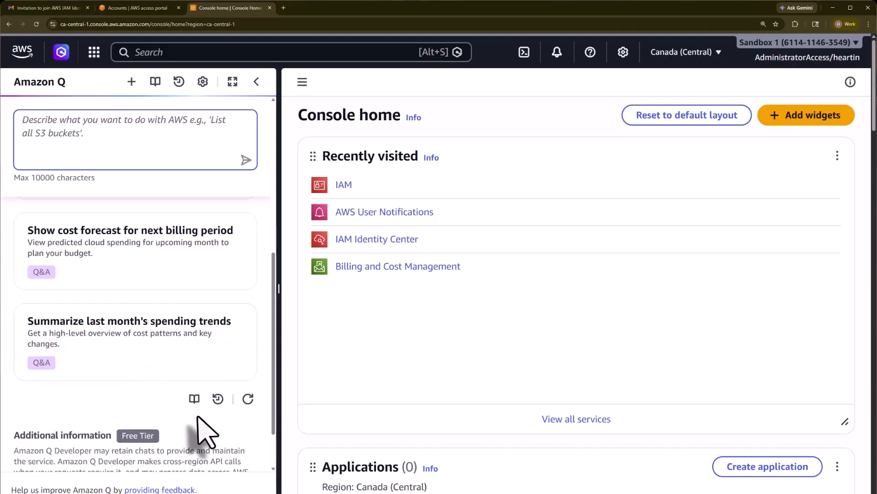
scroll(202, 428, down, 2)
scroll(203, 411, up, 5)
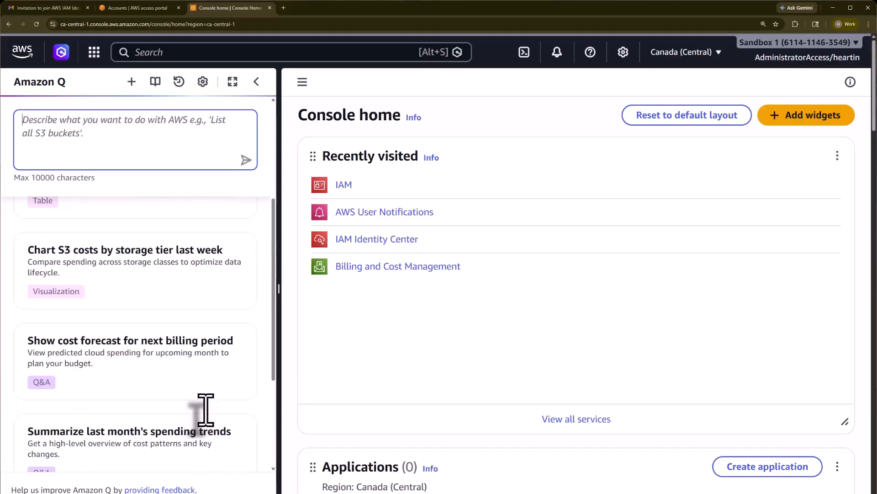
click(79, 244)
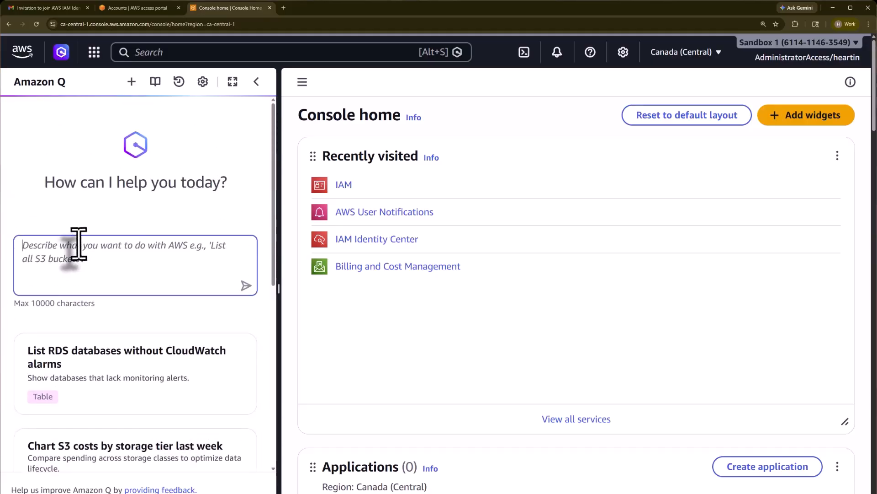
text(Which region is this console currently set to?)
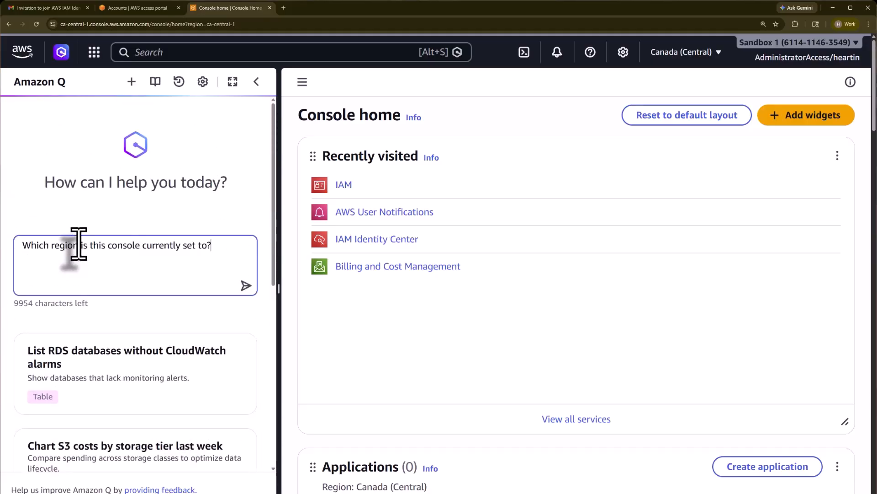
click(246, 286)
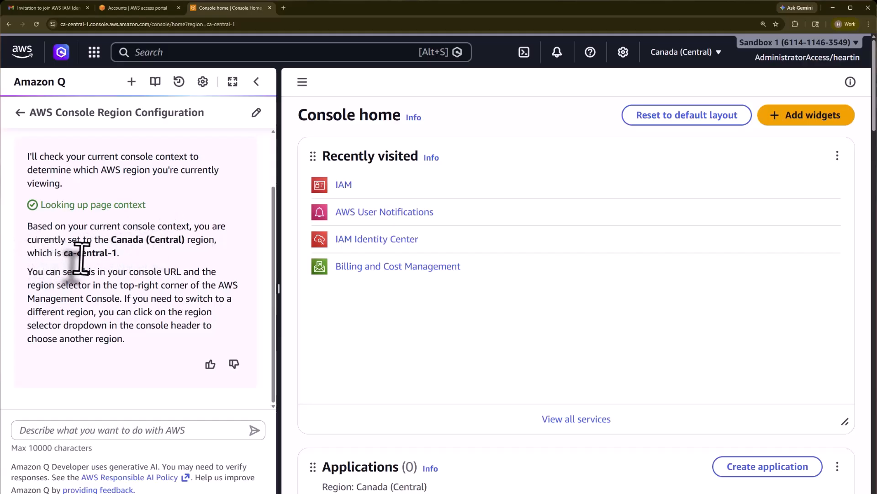
Show the ca-central-1 region in the region list and URL, then close the Amazon Q panel
click(716, 58)
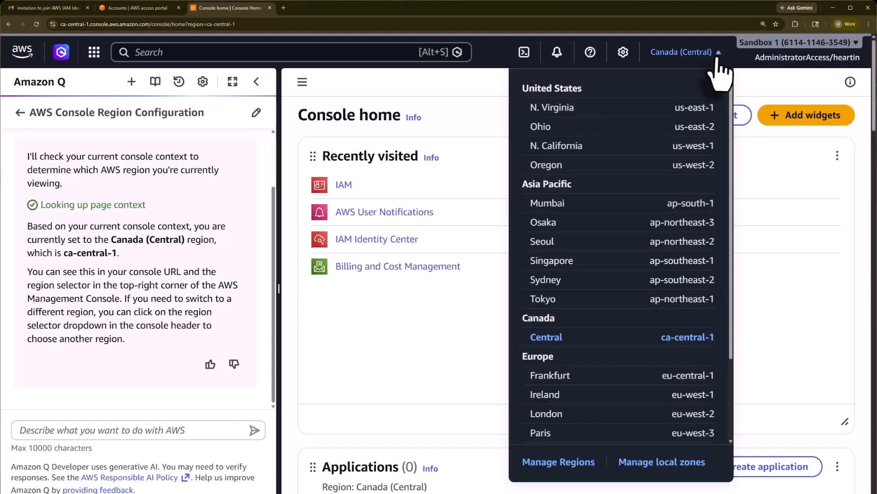
click(718, 61)
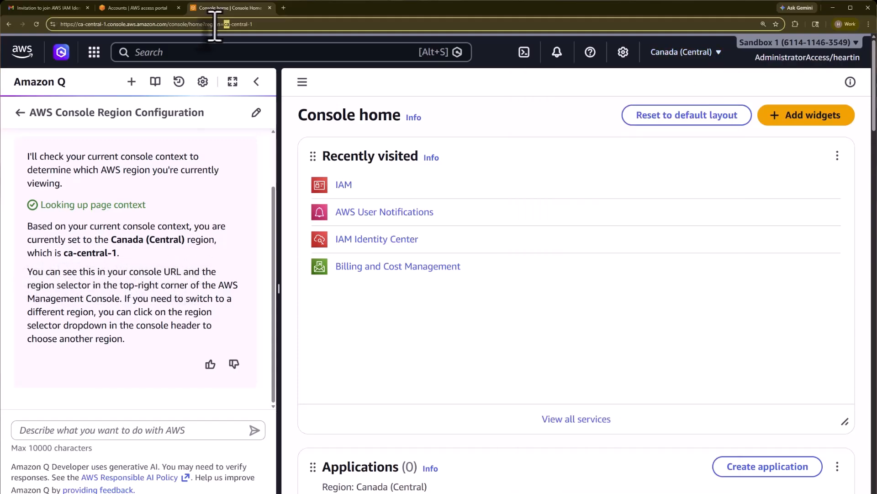
drag(205, 24, 288, 21)
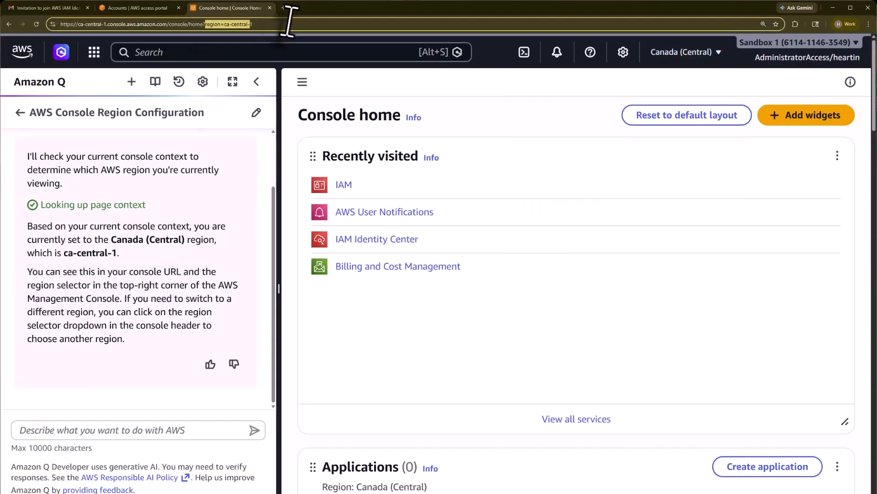
click(140, 288)
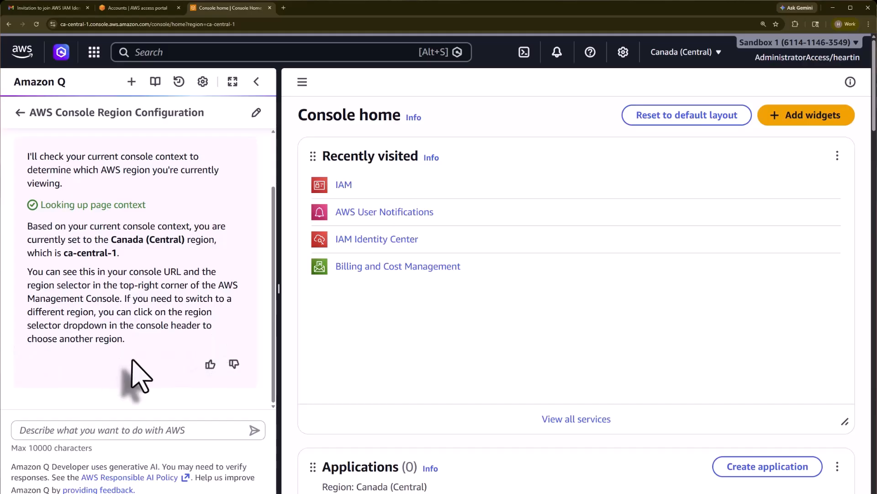
click(709, 53)
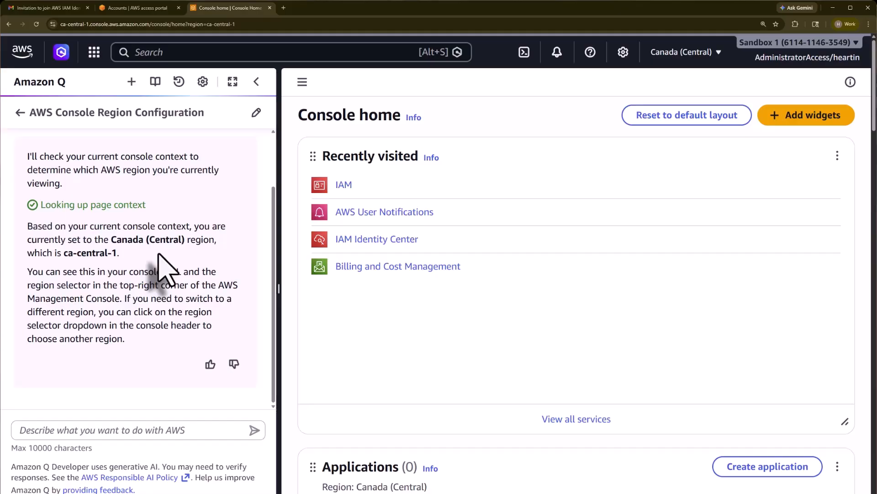
click(255, 83)
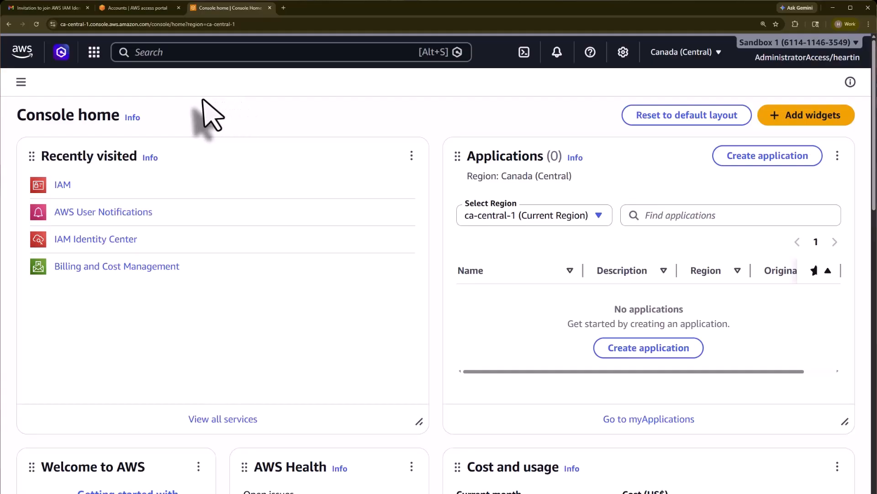
Open EC2 from the Services menu's Compute category, then return to Console home
click(94, 53)
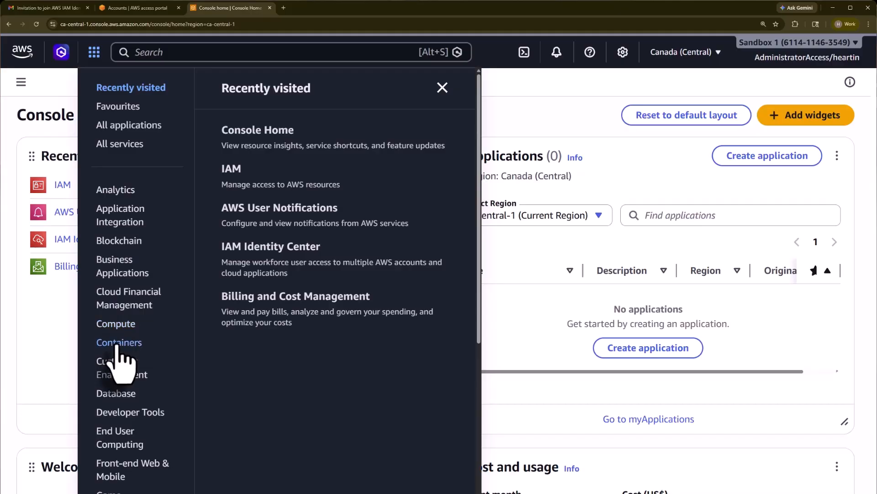
scroll(116, 351, down, 5)
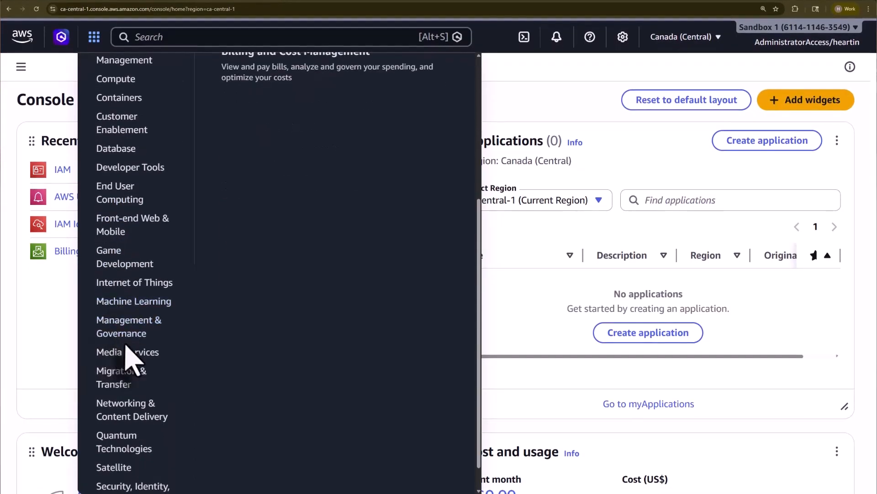
scroll(127, 361, down, 2)
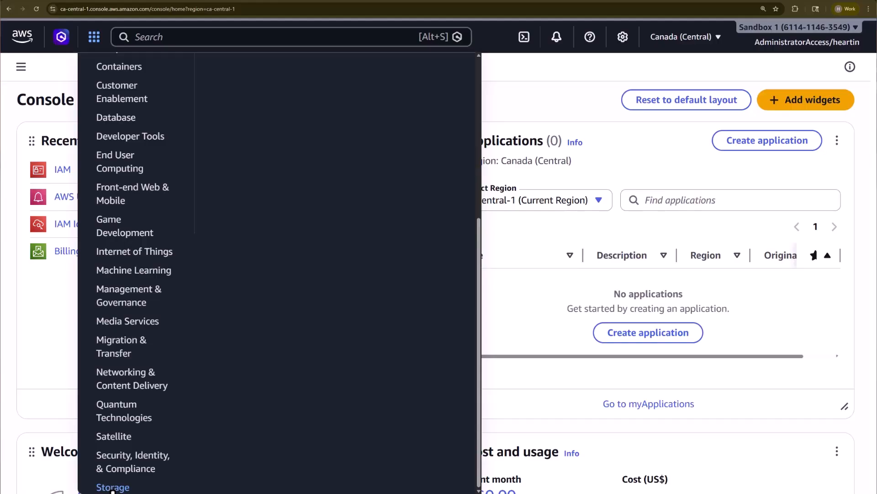
scroll(117, 471, up, 6)
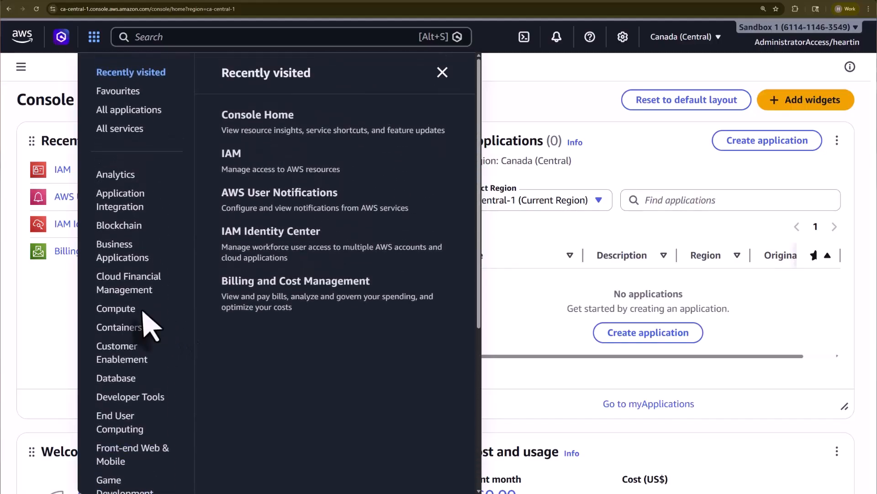
click(125, 309)
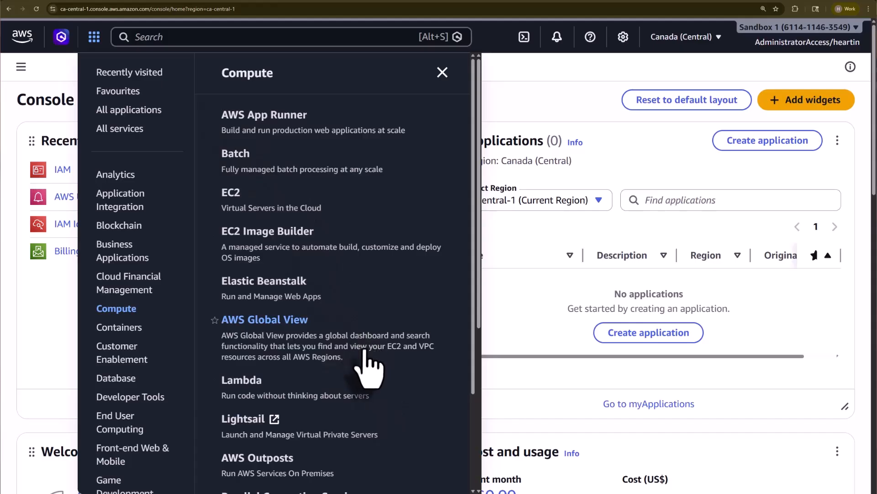
scroll(368, 365, down, 3)
scroll(368, 366, up, 3)
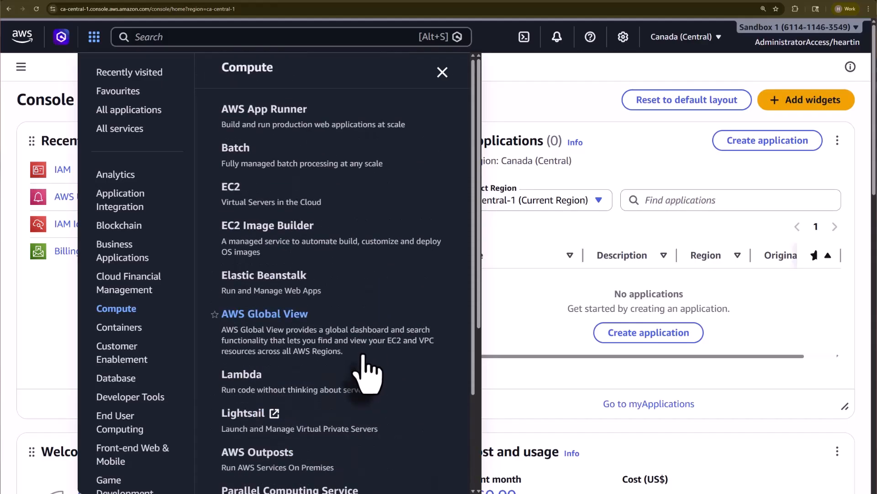
click(231, 200)
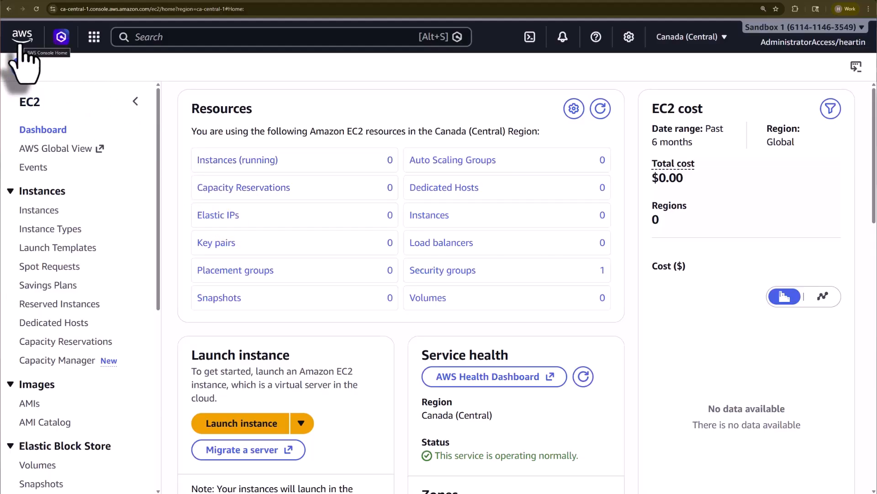
click(23, 64)
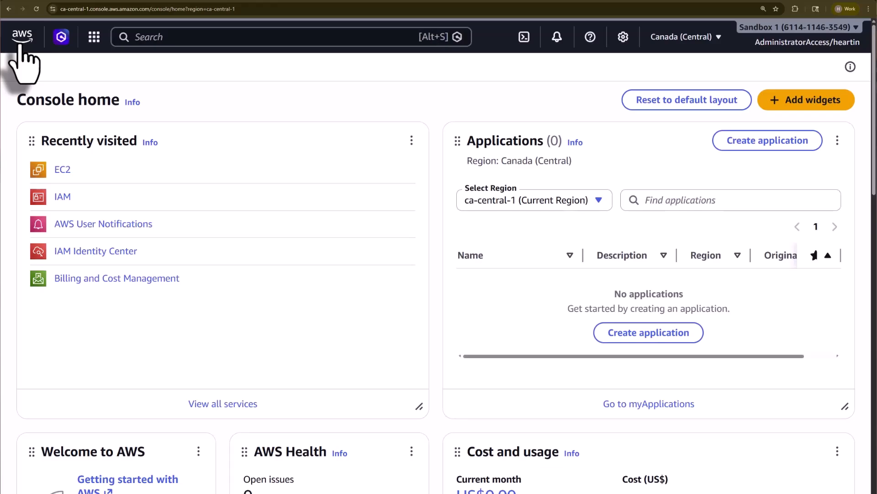
Search 'IAM' to open the IAM dashboard, then go back to Console home
click(174, 38)
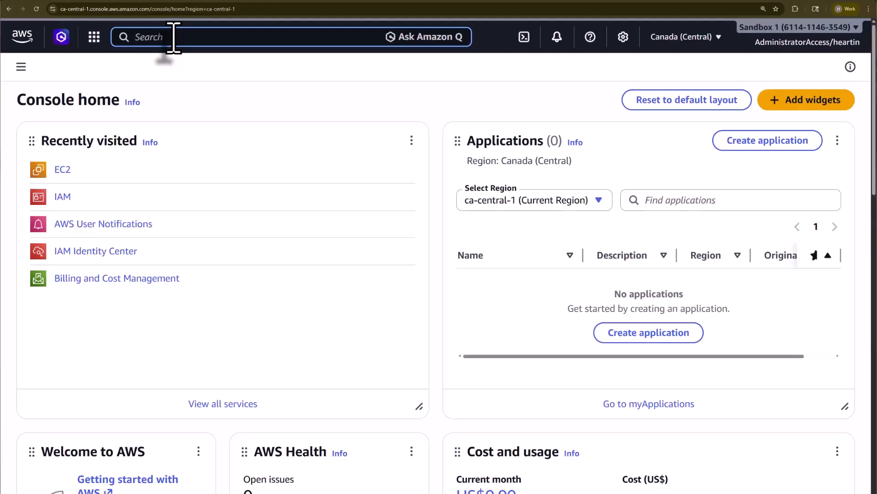
text(IAM)
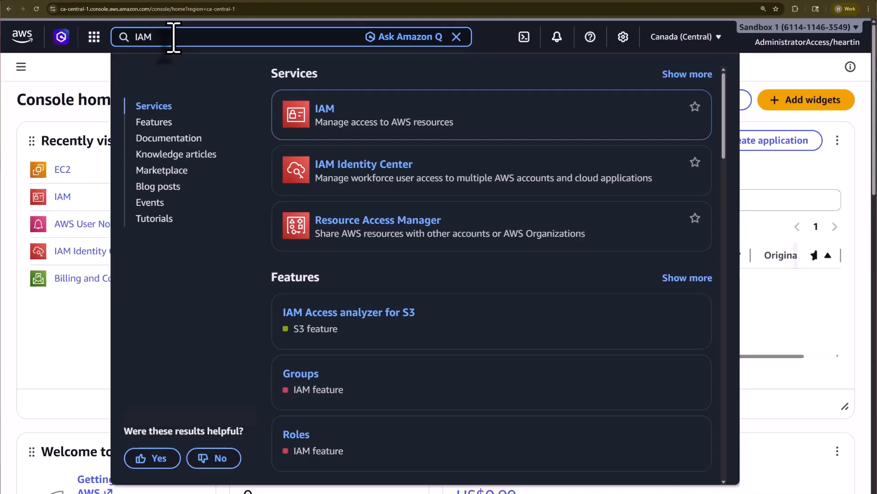
click(325, 110)
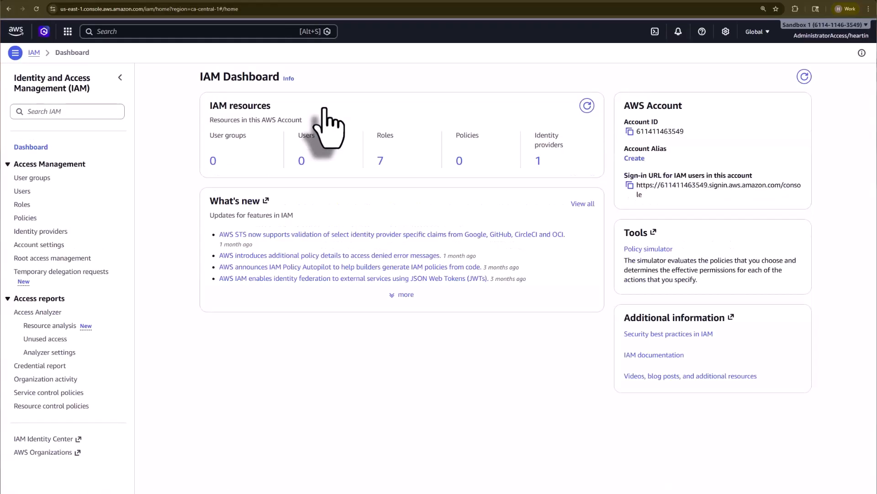
click(15, 33)
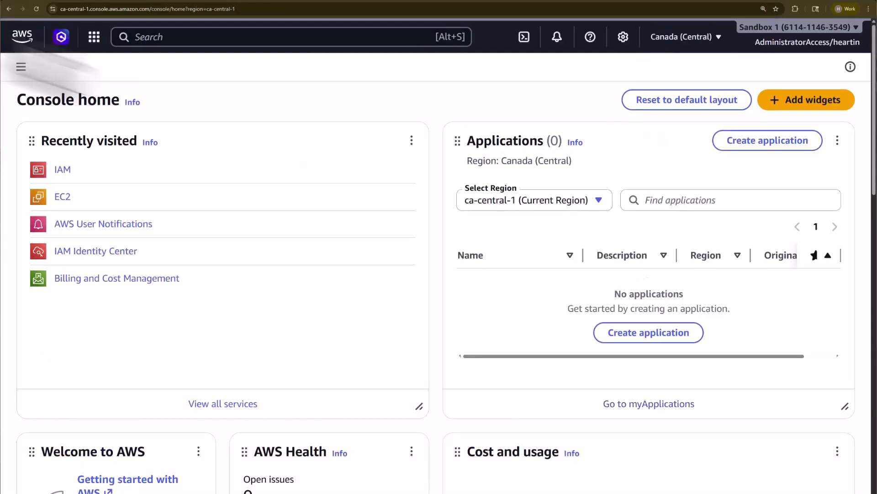
click(159, 36)
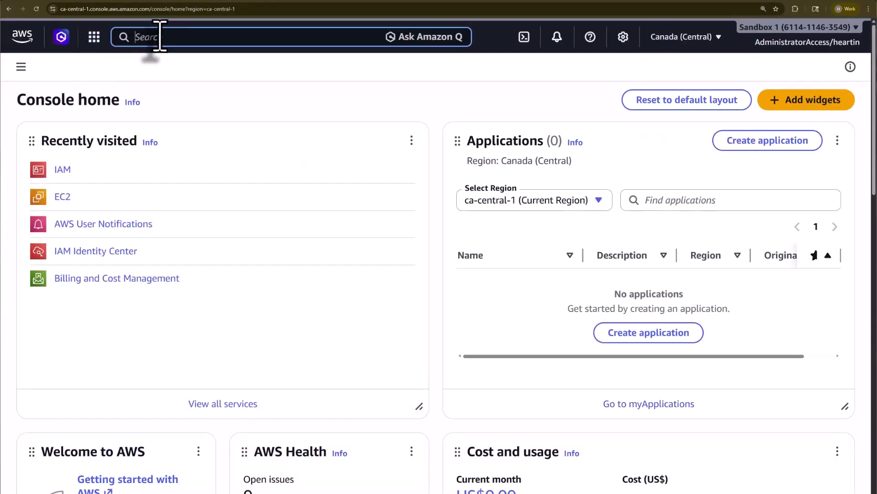
Search 'What is IAM' and browse Features, Documentation, Knowledge articles, Marketplace, Blog posts, Events and Tutorials results
text(What is IAM)
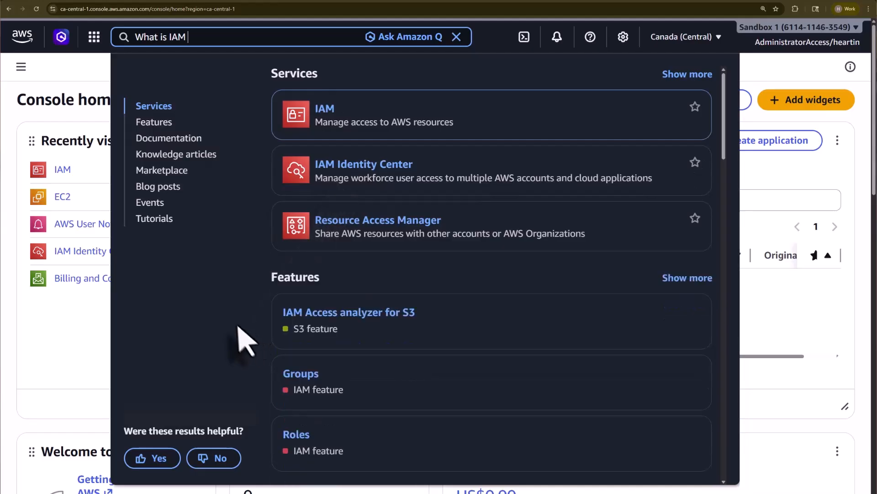
click(154, 122)
click(154, 139)
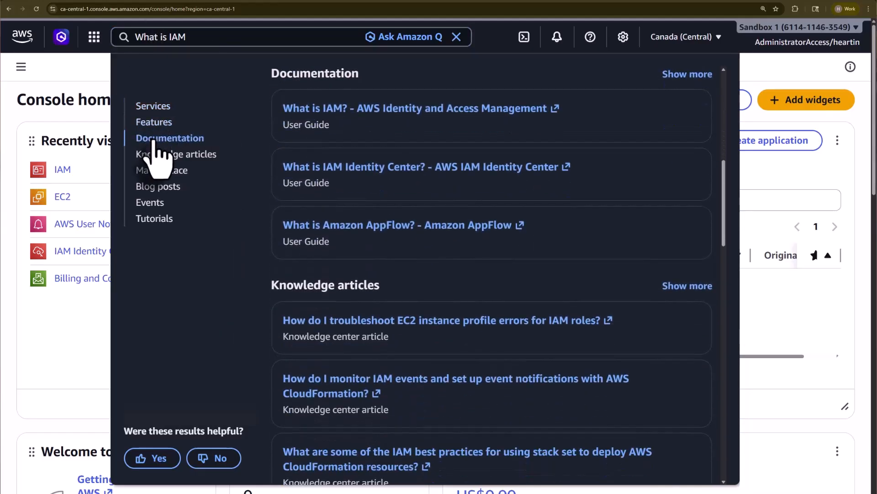
click(172, 155)
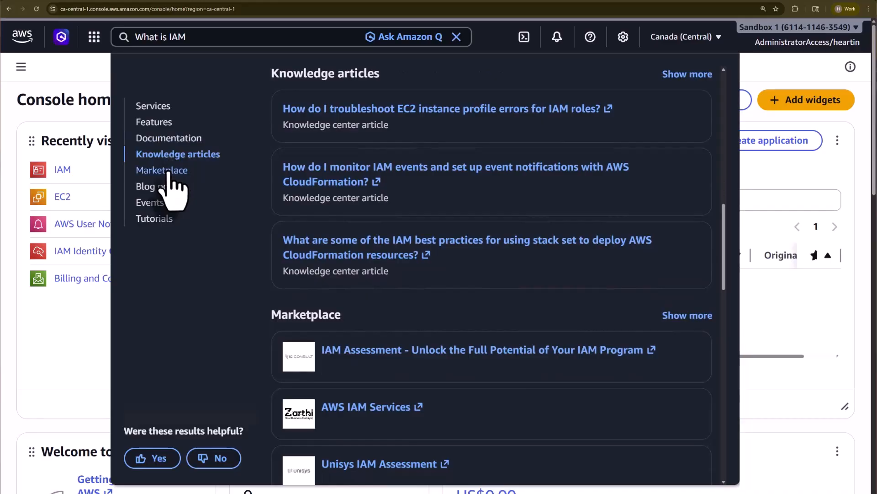
click(165, 172)
click(160, 188)
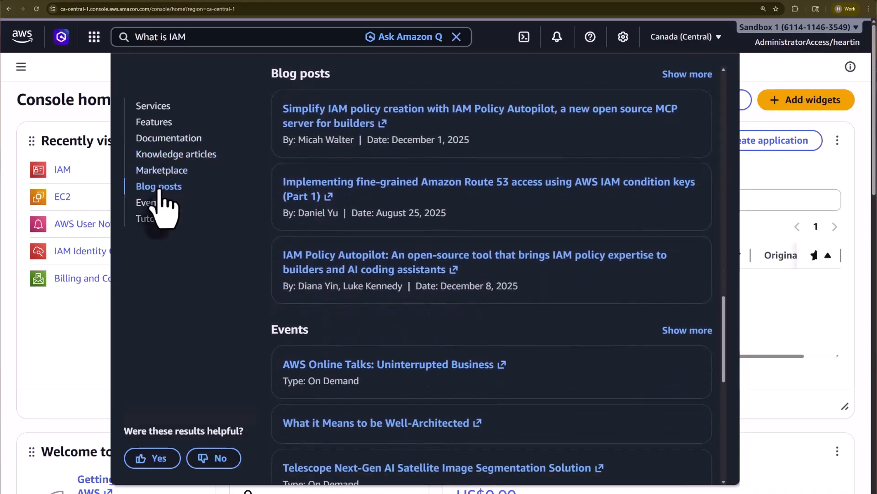
click(149, 205)
click(154, 218)
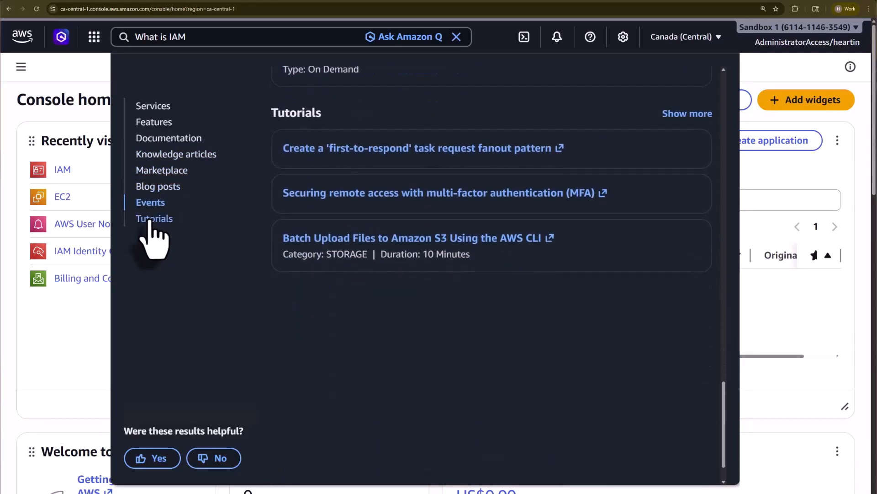
click(159, 107)
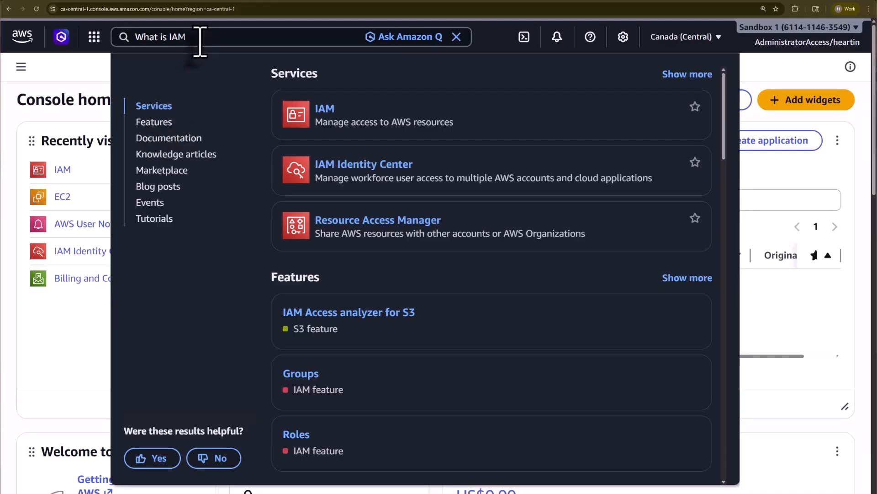
Trim the query to 'IAM' and open the IAM Identity Center knowledge article in a new tab
drag(168, 39, 113, 36)
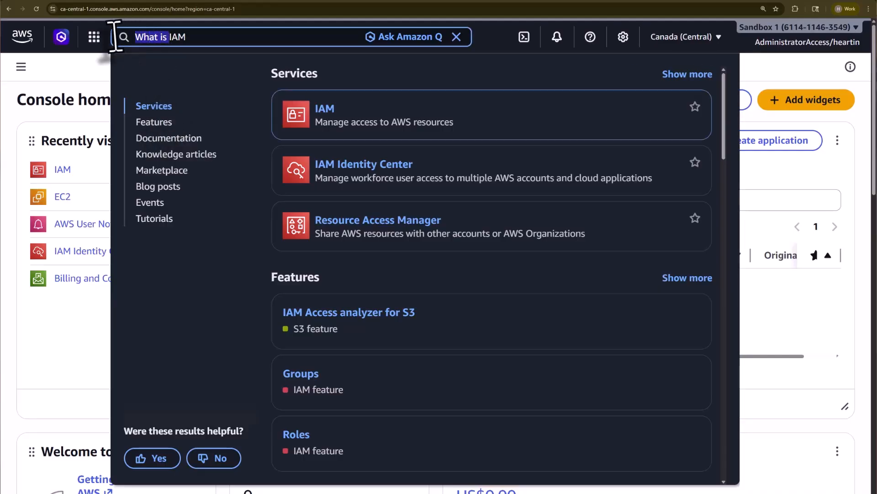
key(BackSpace)
click(158, 137)
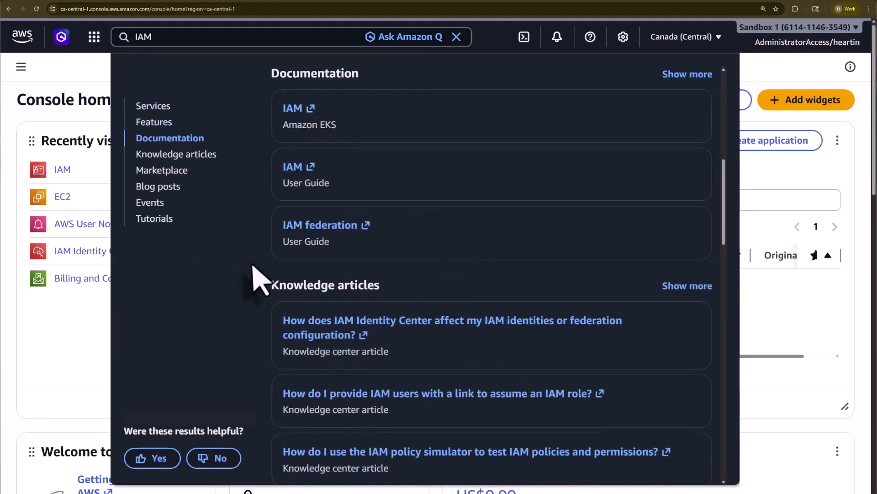
click(203, 154)
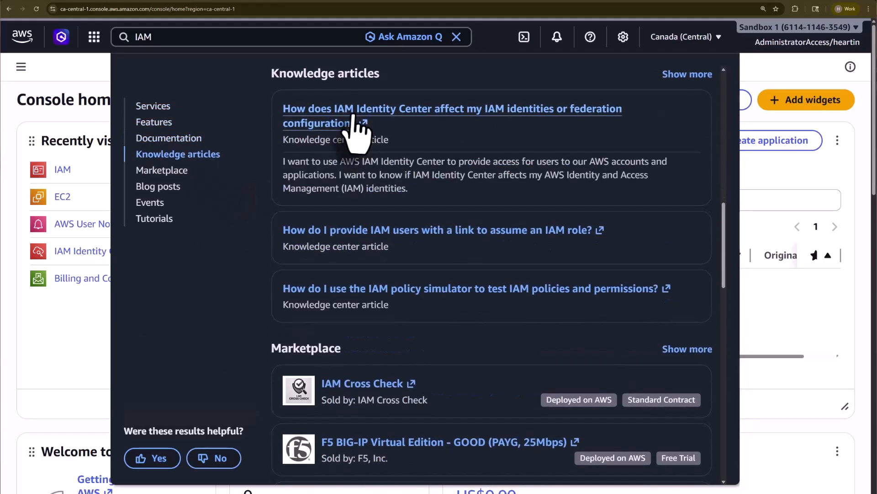
click(352, 124)
click(221, 7)
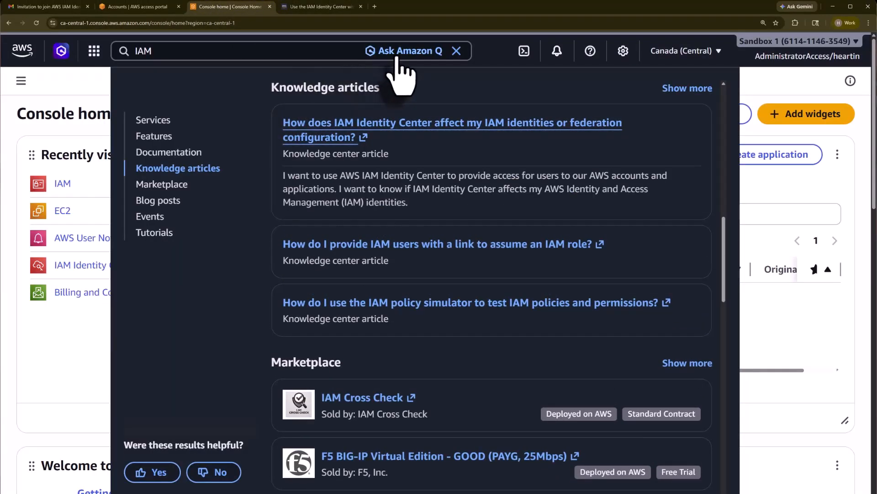
Send the IAM query to Amazon Q, scroll through its overview, then close the assistant
click(399, 68)
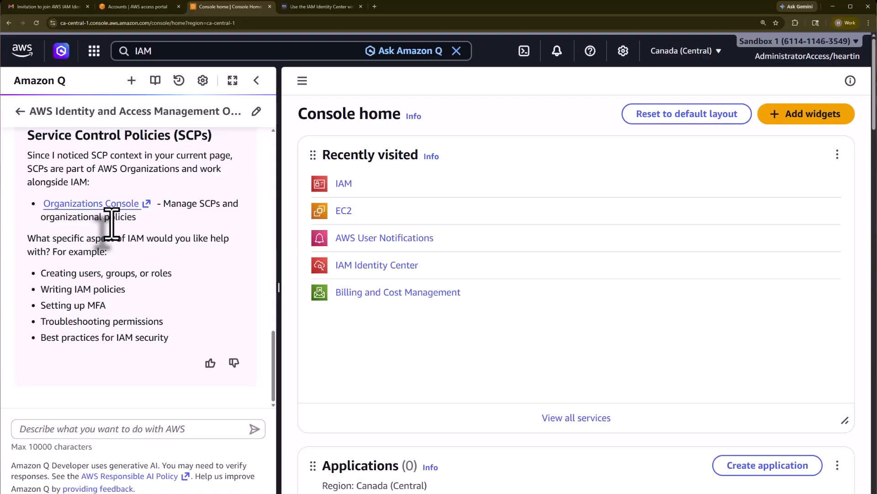
scroll(187, 215, up, 15)
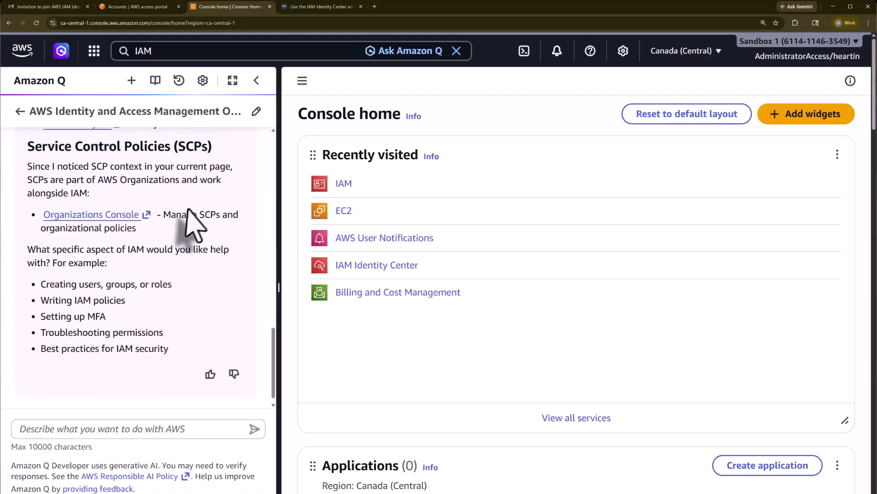
scroll(185, 199, up, 3)
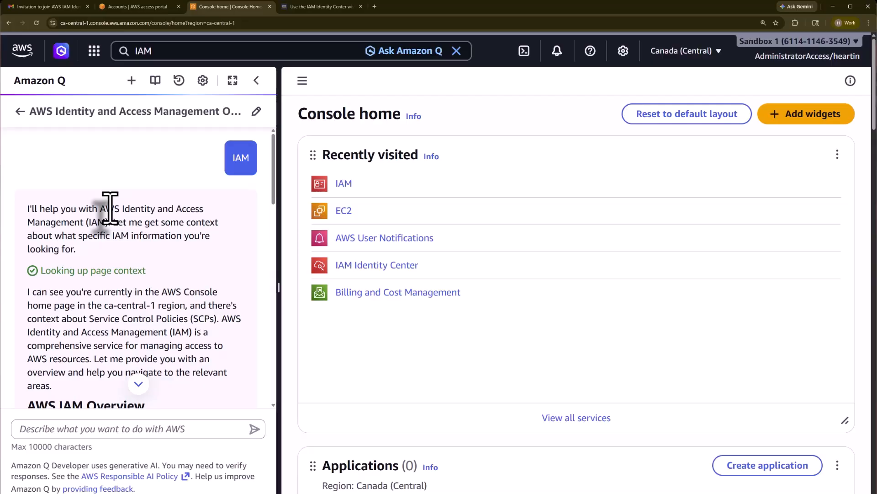
click(257, 82)
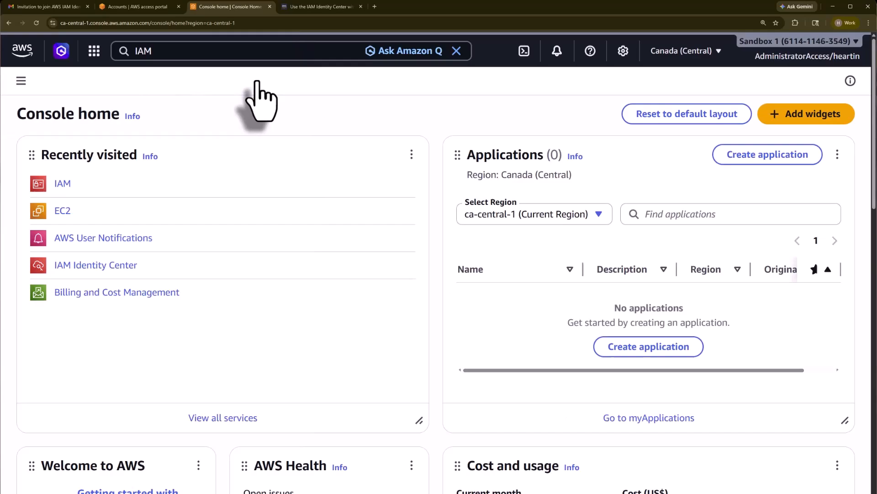
Clear the IAM search and launch a CloudShell terminal in ca-central-1
click(458, 53)
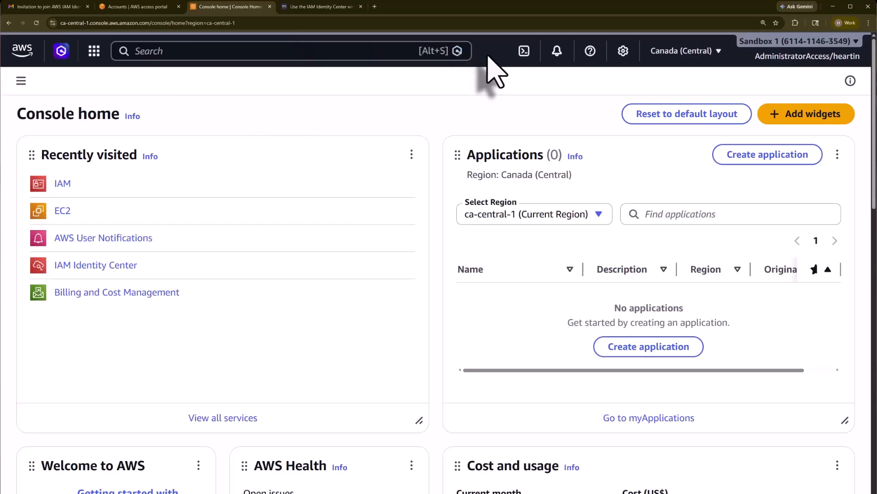
click(524, 51)
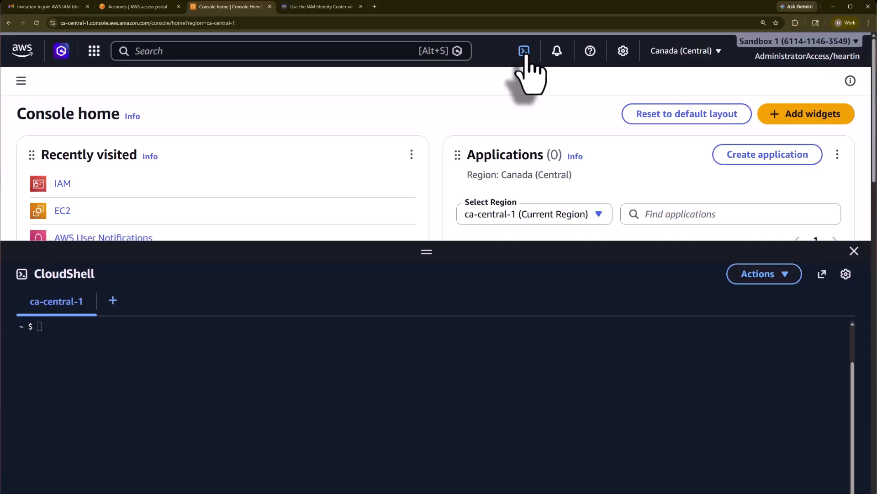
Run aws sts get-caller-identity in CloudShell and highlight the UserId, Account and account number
click(58, 329)
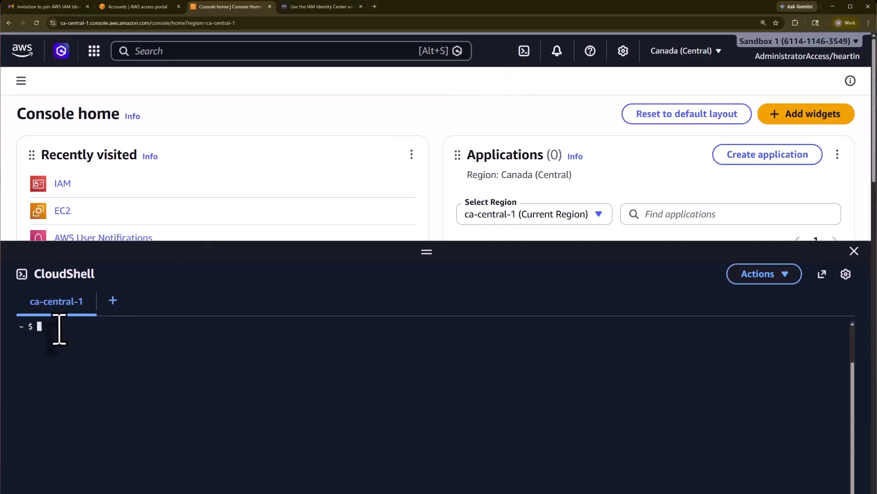
text(aws sts get-caller-identity)
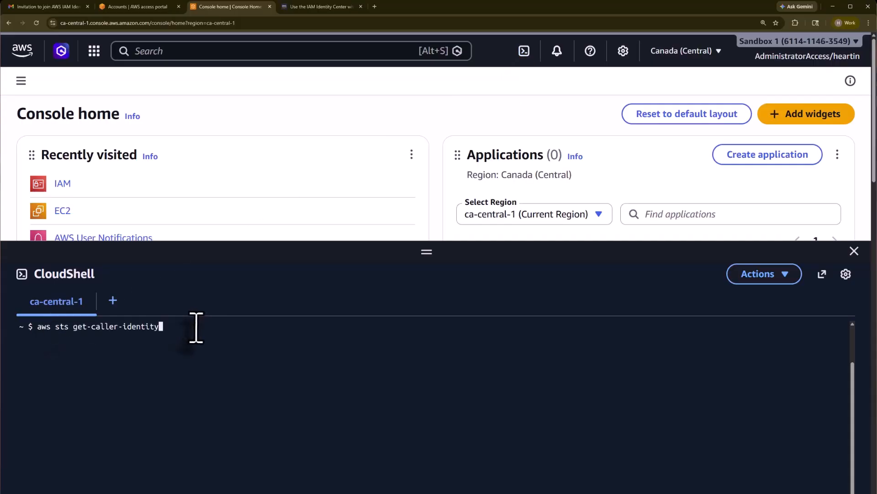
key(Return)
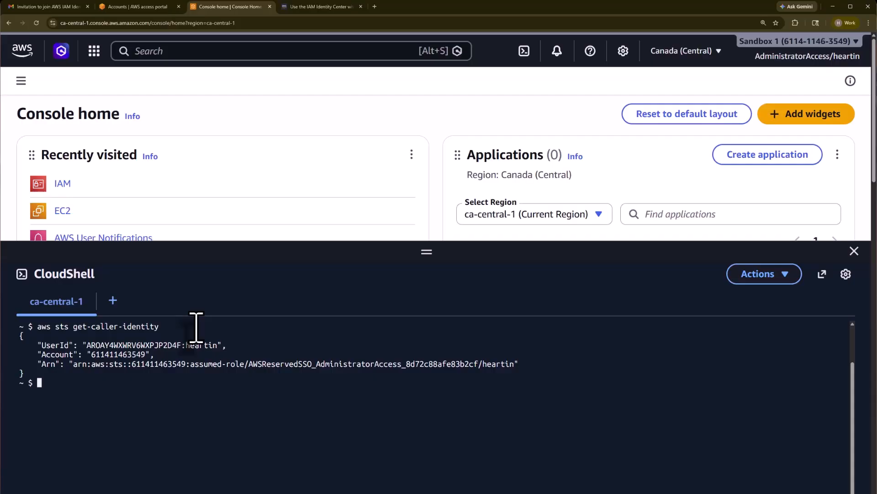
double_click(55, 345)
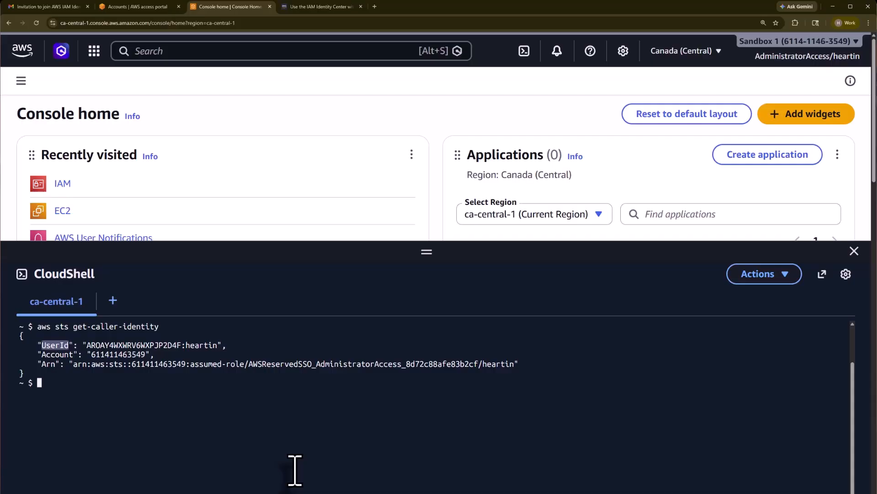
double_click(55, 355)
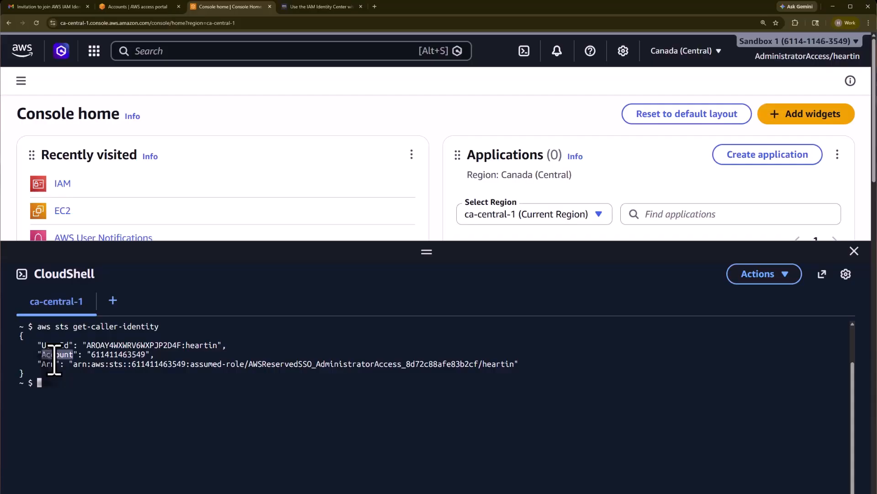
double_click(118, 355)
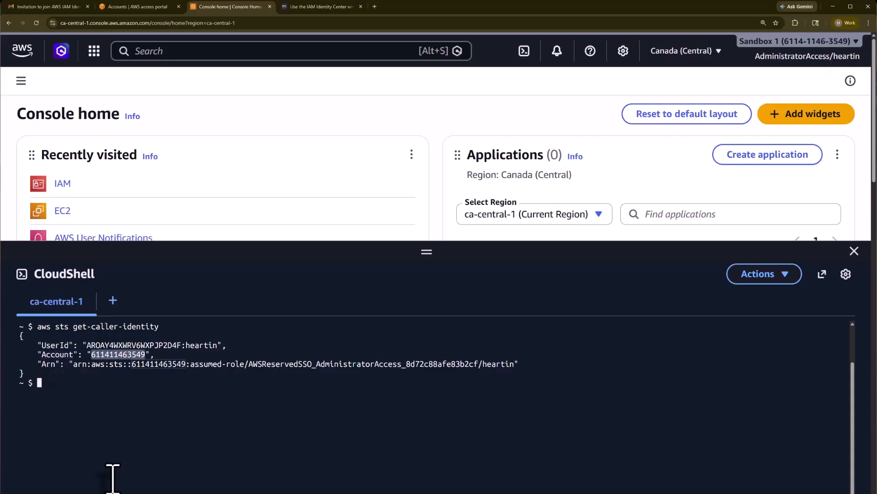
Highlight the Arn field and its arn, aws and sts parts, then show the region list
double_click(47, 368)
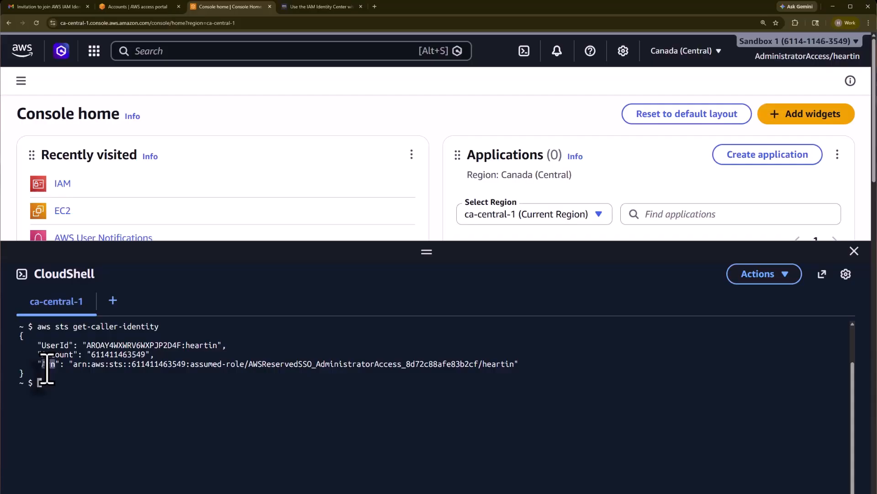
drag(87, 366, 74, 366)
double_click(98, 364)
double_click(112, 364)
click(124, 368)
click(676, 51)
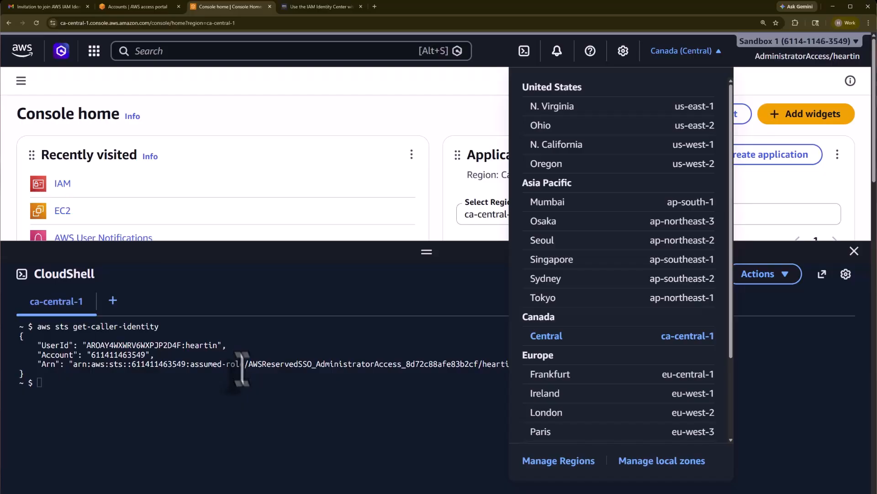
double_click(168, 365)
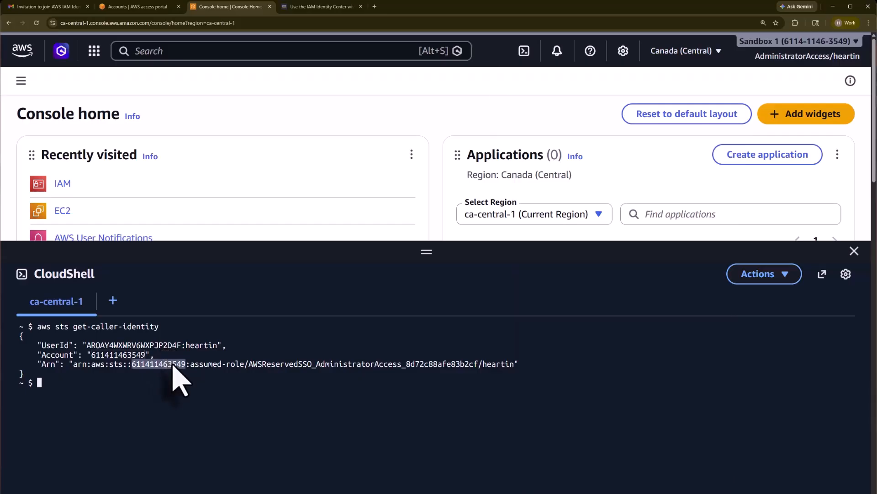
double_click(192, 364)
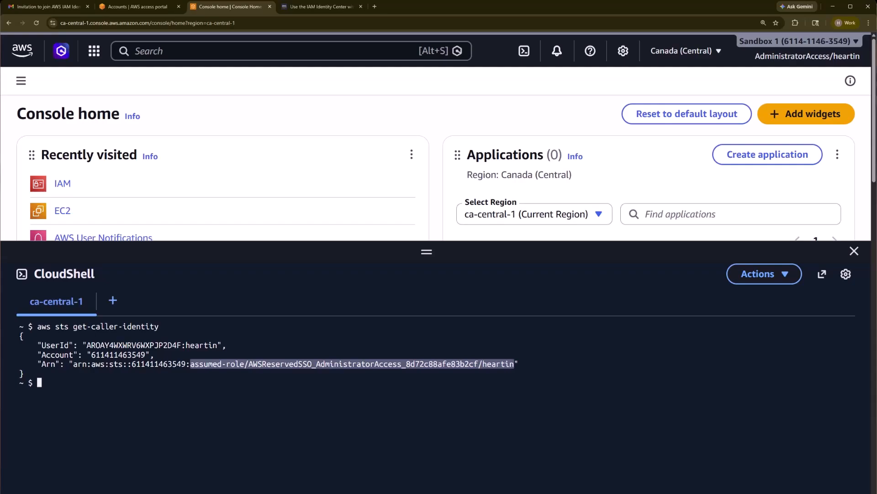
drag(73, 364, 514, 364)
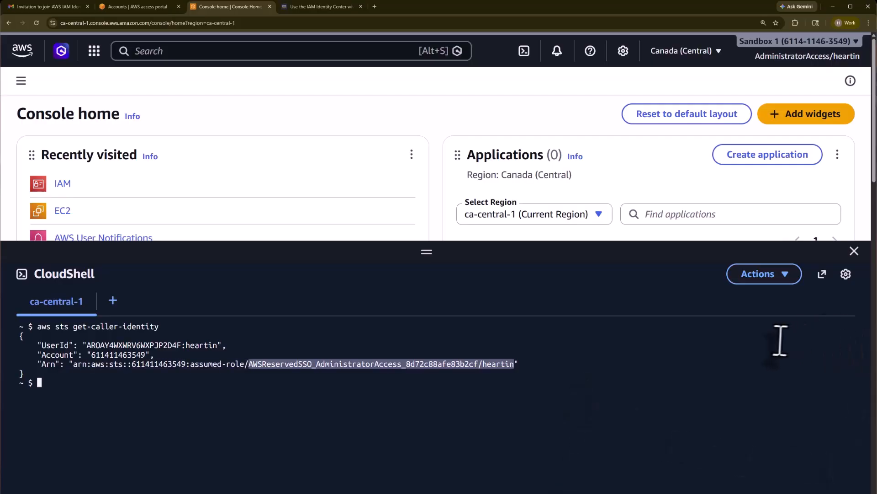
click(854, 251)
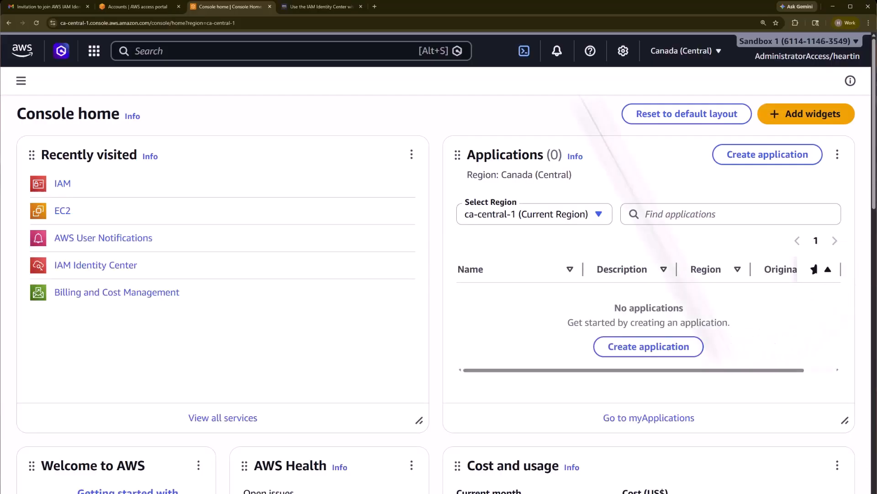
Browse user-configured, AWS managed and most recent notifications, then open AWS User Notifications in a new tab
click(557, 52)
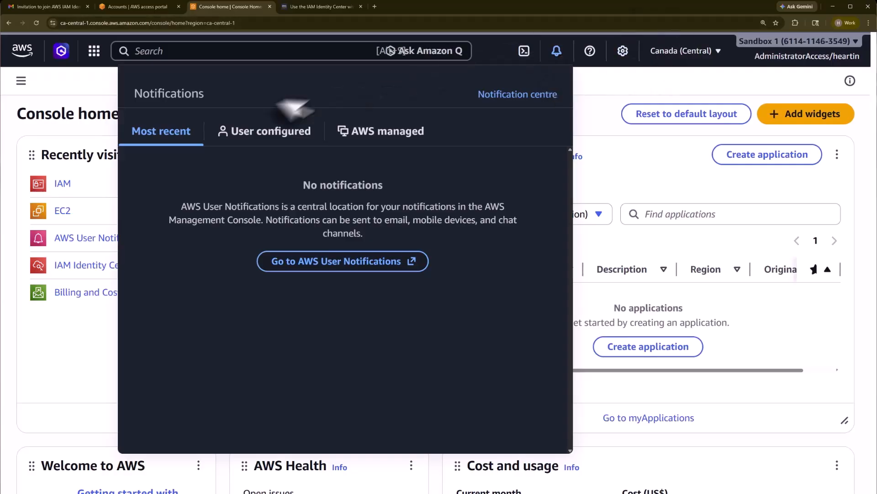
click(260, 131)
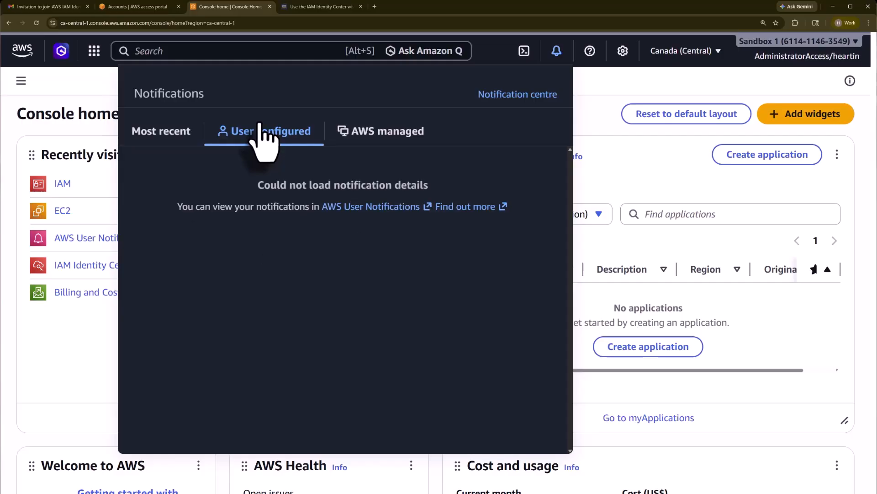
click(350, 135)
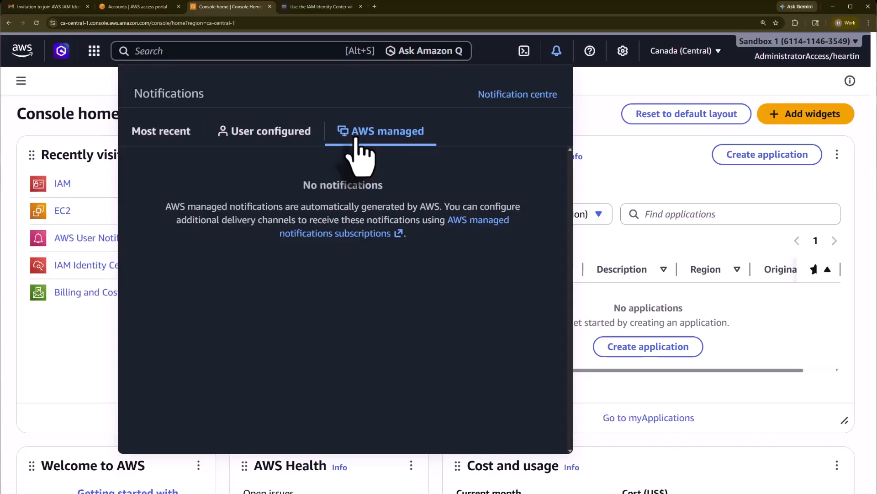
click(149, 128)
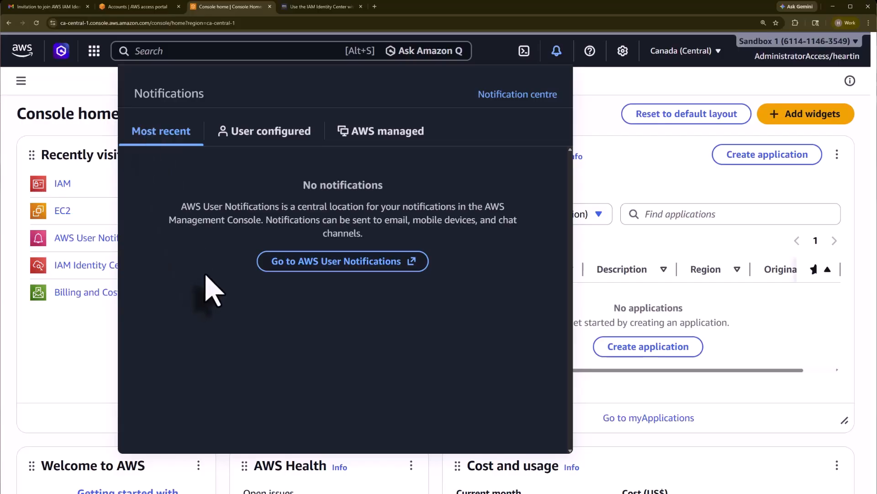
click(313, 274)
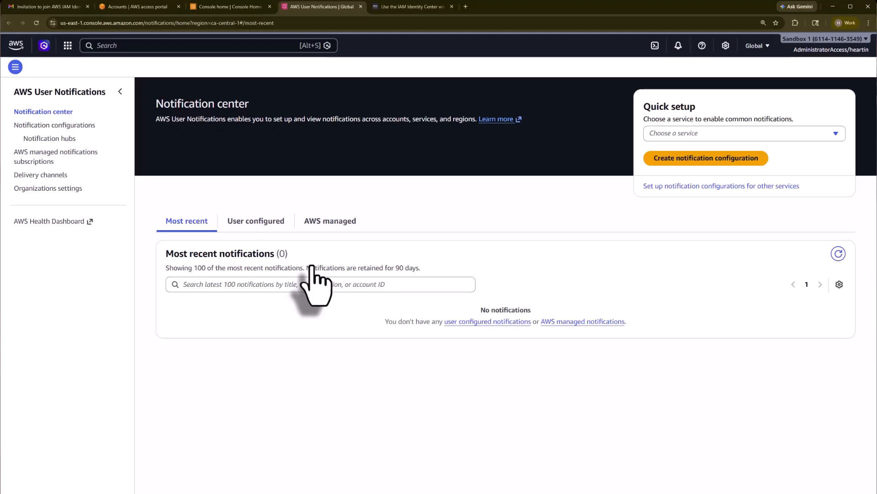
Pick EC2 in the Notification center's Quick setup and start its EC2-quick-setup notification configuration
drag(157, 104, 253, 105)
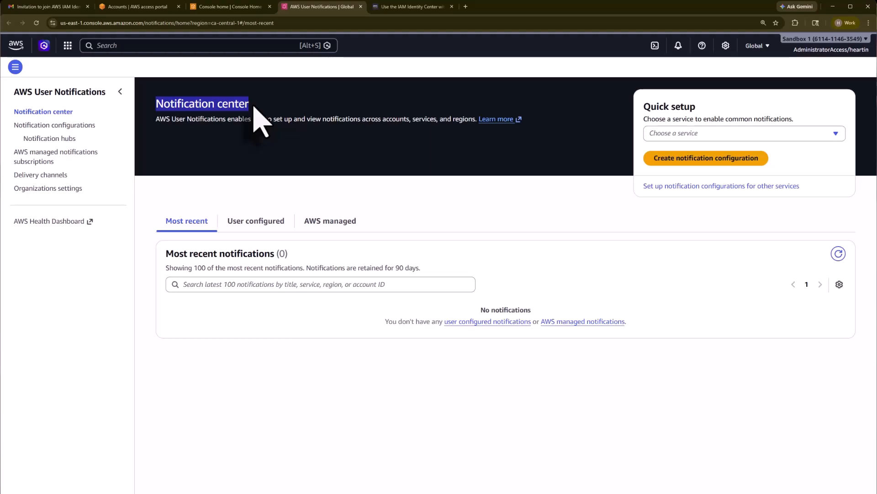
click(658, 134)
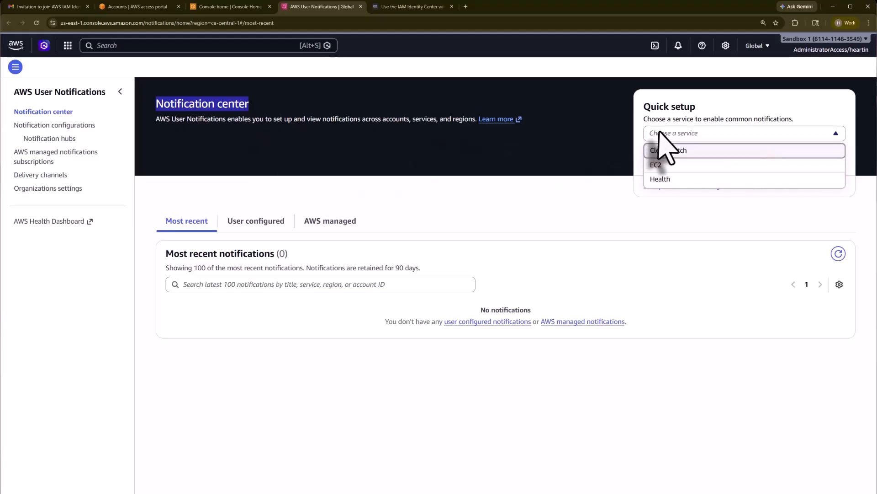
click(660, 165)
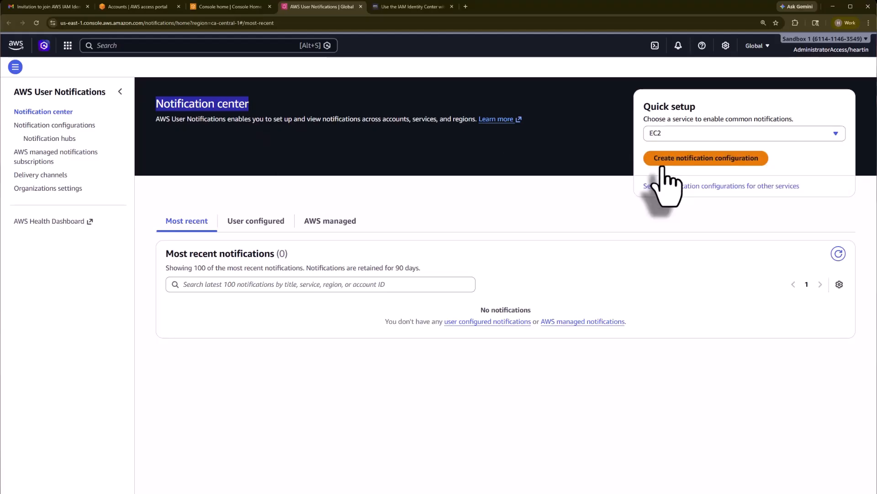
click(721, 162)
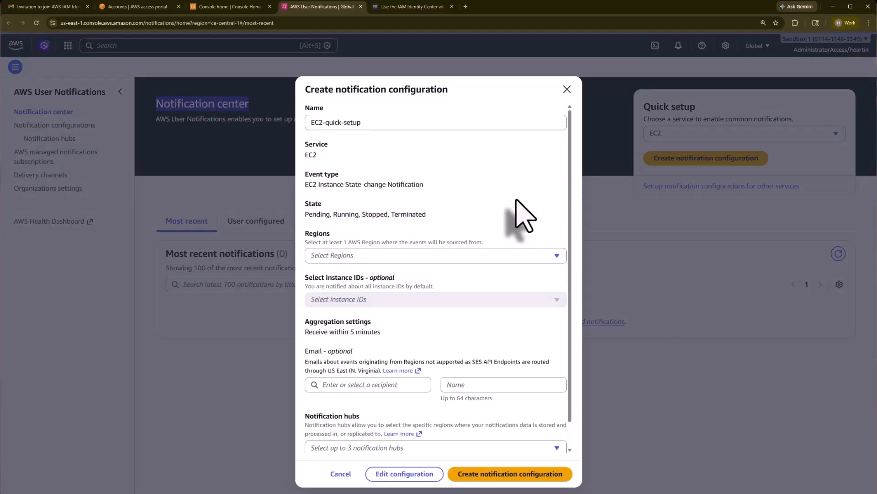
Select Canada (Central) as the region to source EC2 events from
click(474, 255)
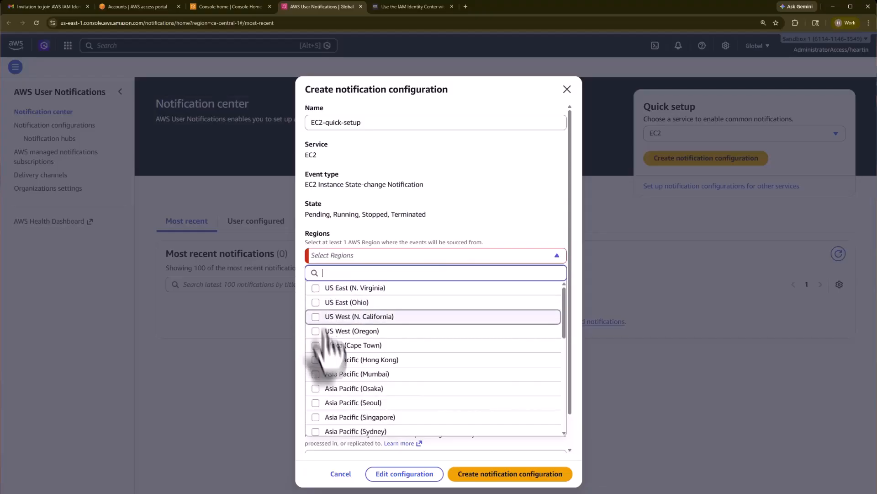
scroll(325, 331, down, 4)
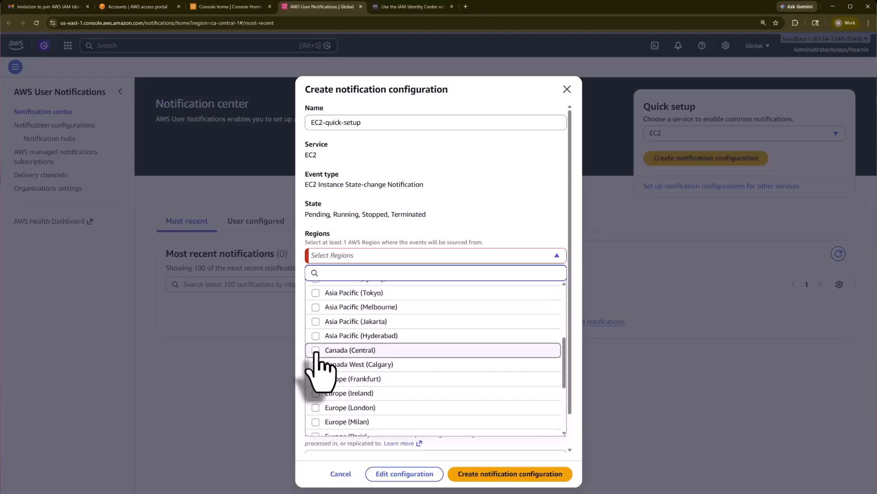
click(316, 350)
click(519, 196)
scroll(479, 260, down, 2)
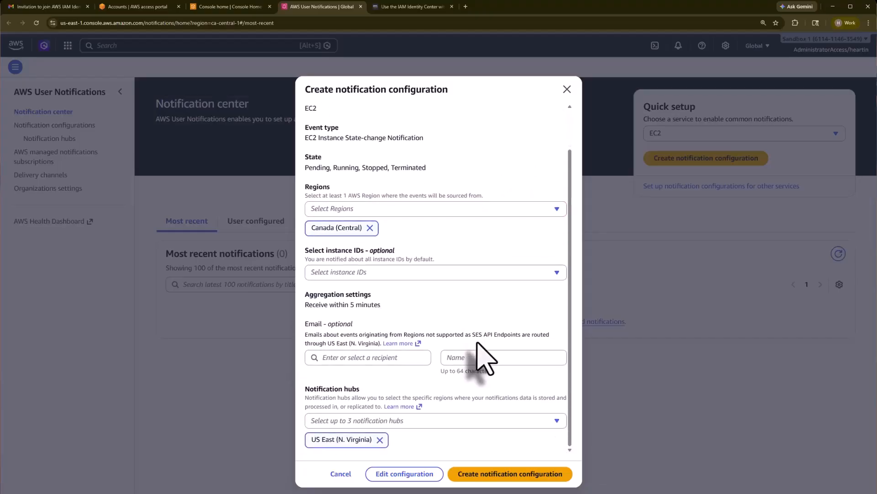
scroll(478, 429, up, 1)
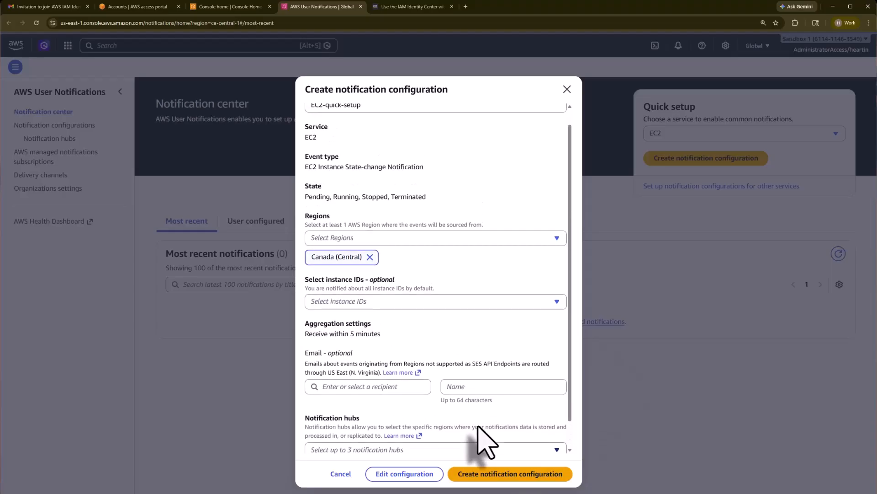
scroll(485, 441, up, 1)
Cancel the configuration without creating it, keeping EC2 chosen, and return to Console home
click(342, 474)
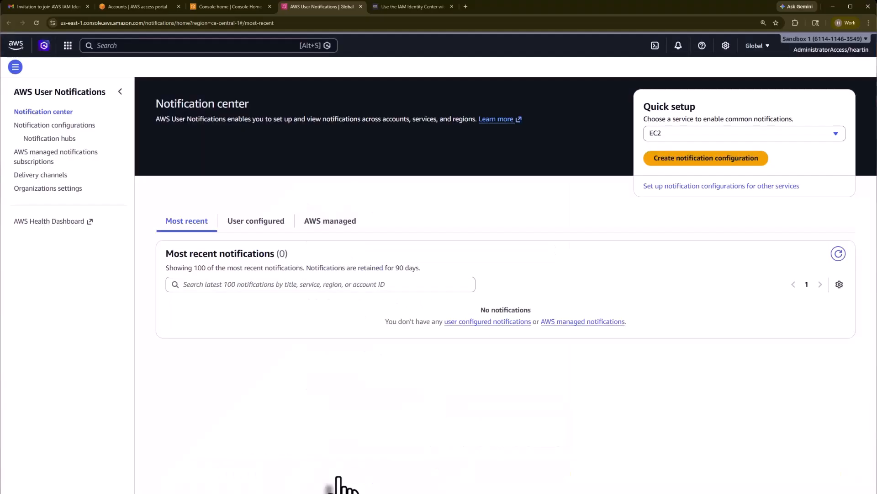
click(837, 134)
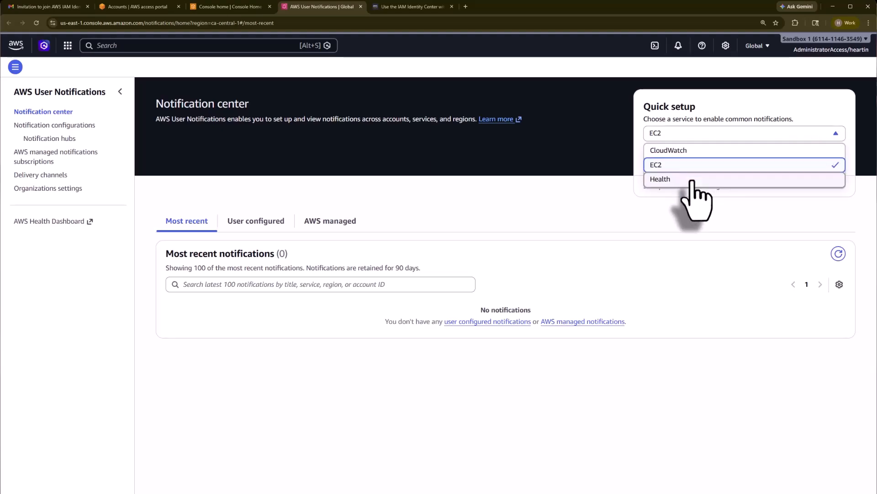
click(641, 420)
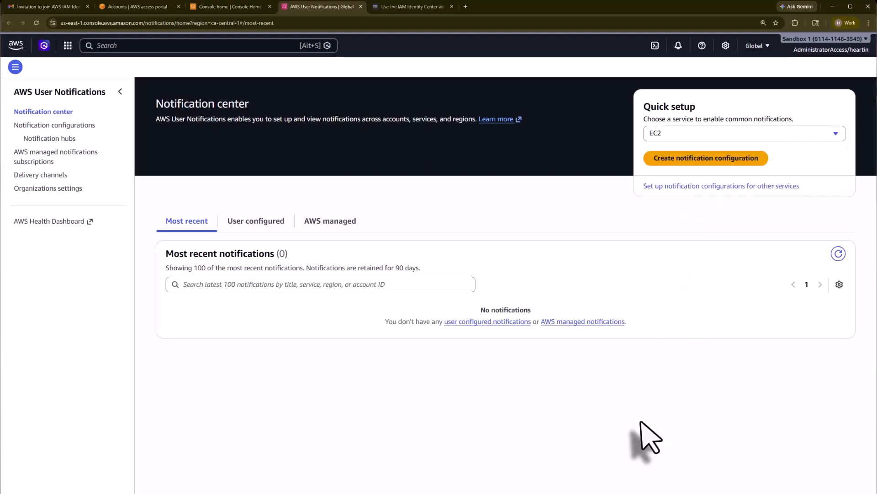
click(16, 46)
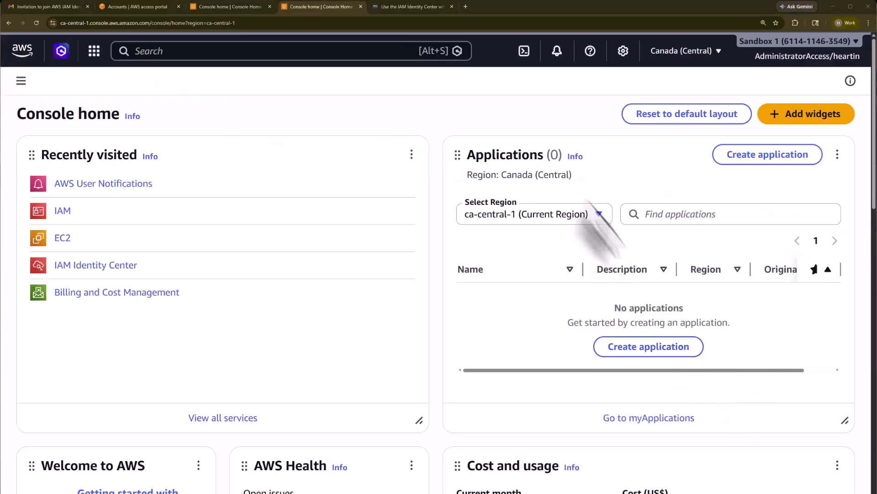
click(592, 54)
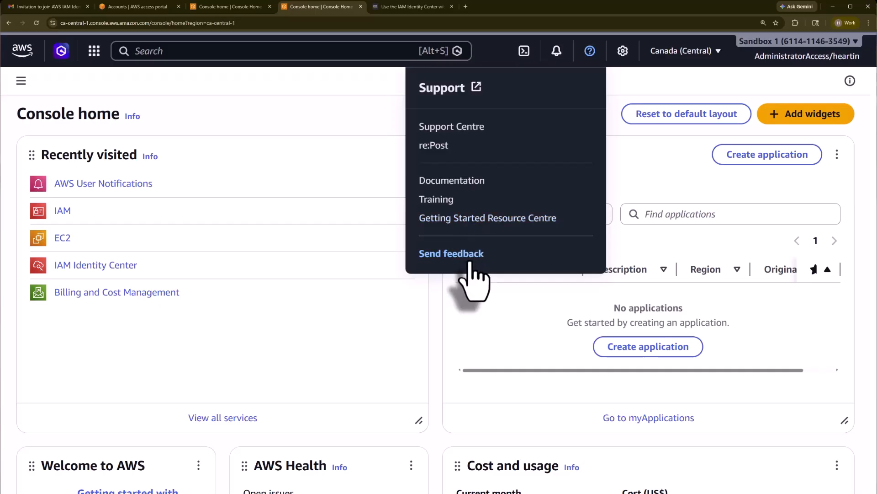
click(631, 81)
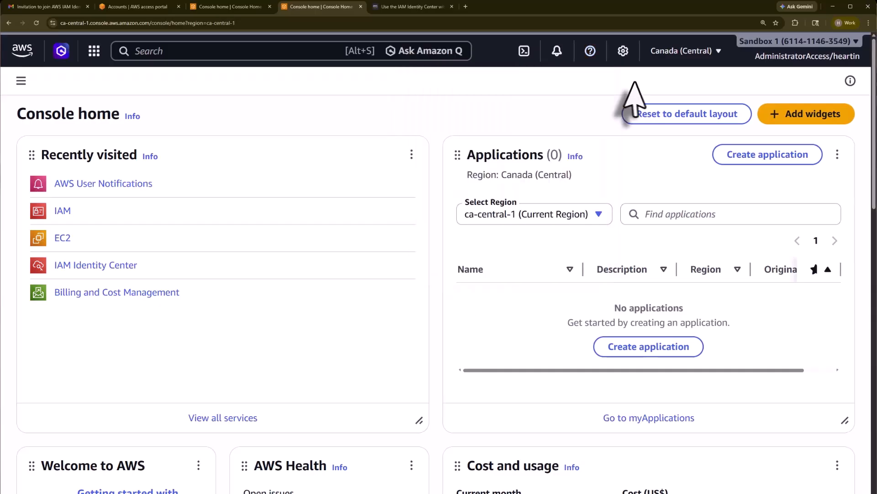
Check the settings' Language list, leaving Browser default, then open the full Unified settings page
click(623, 51)
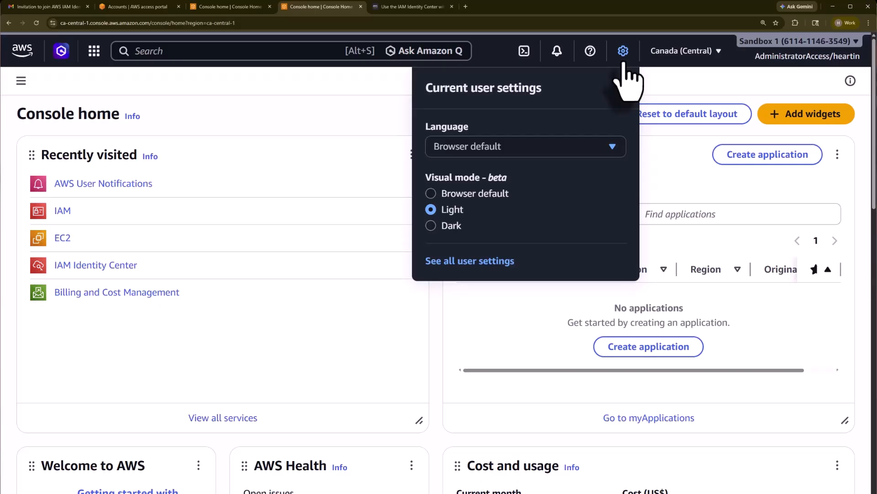
click(499, 152)
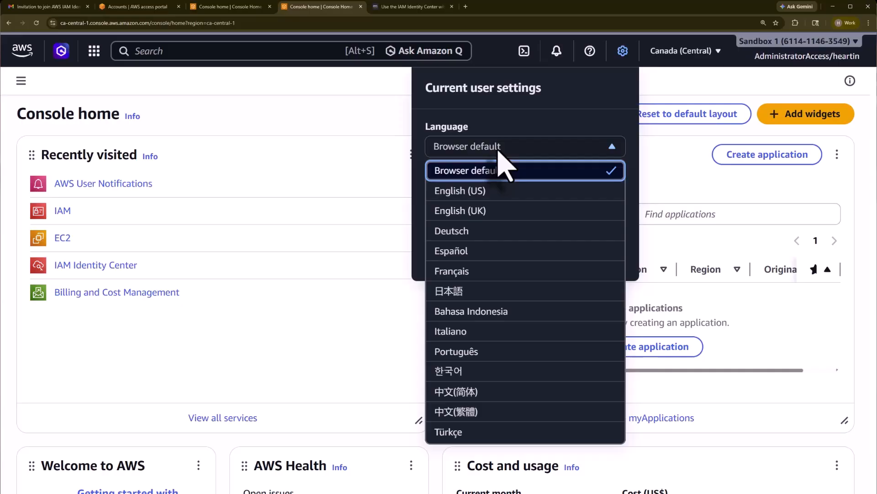
click(498, 150)
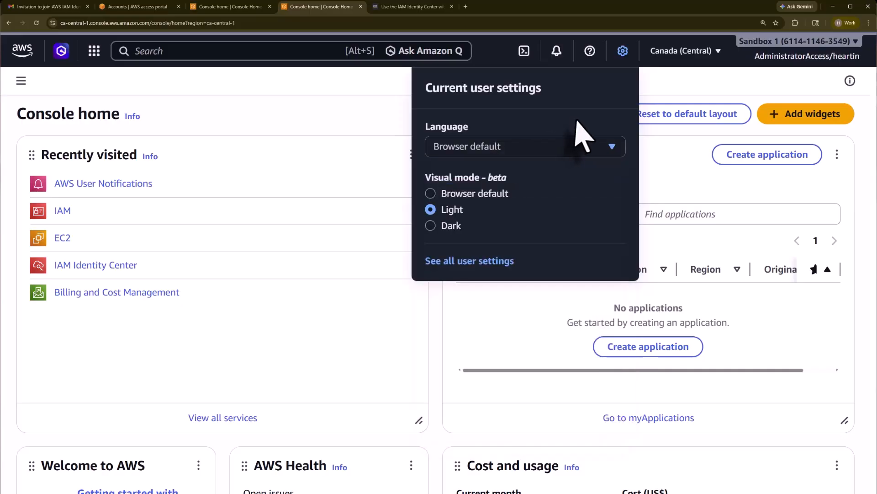
drag(424, 178, 509, 176)
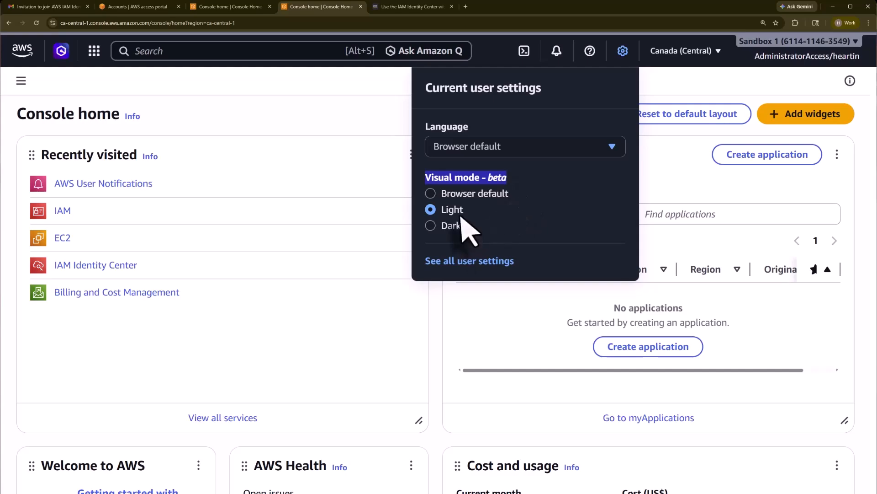
click(477, 267)
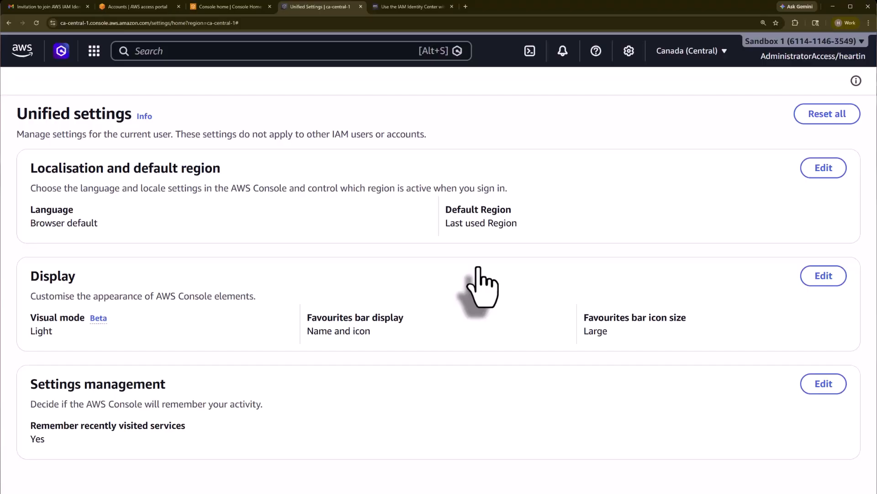
Point out Localisation, Display, Visual mode, Favourites bar and recently-visited settings, then return to Console home
drag(28, 168, 226, 166)
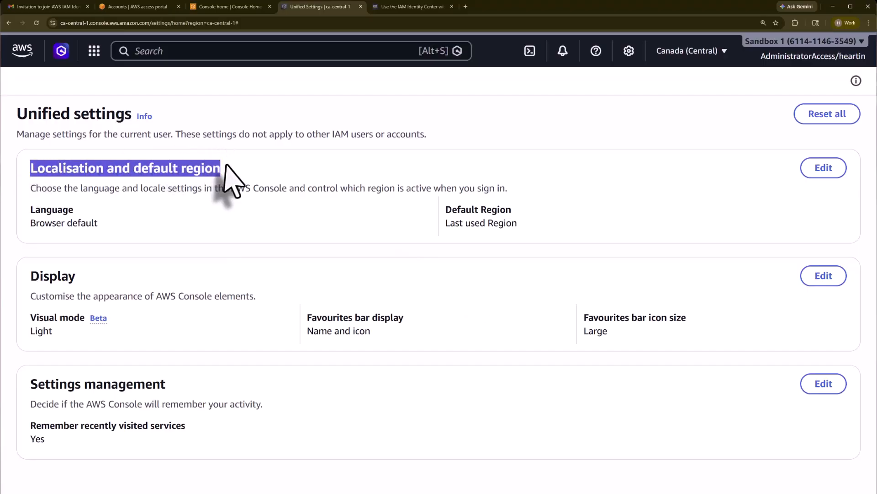
double_click(50, 277)
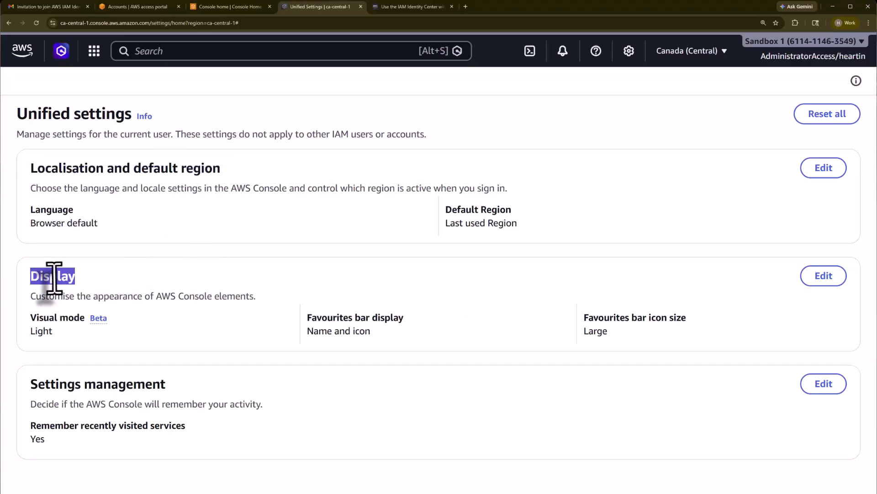
drag(30, 318, 85, 318)
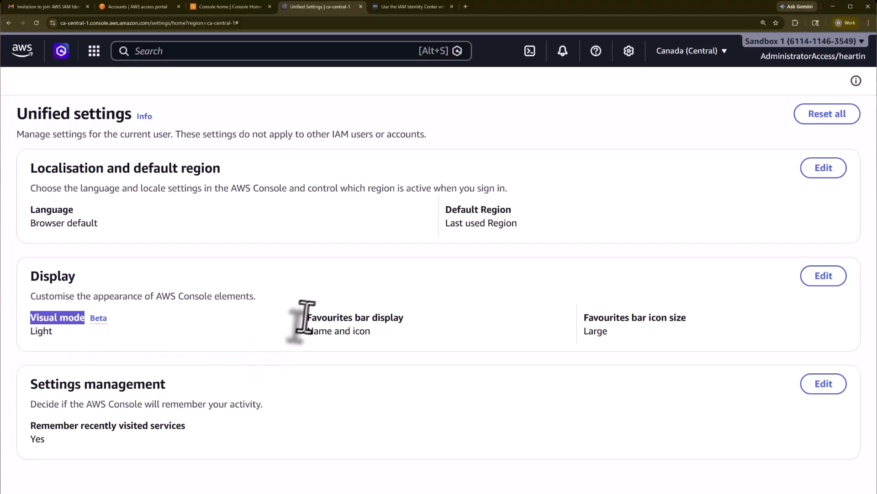
drag(305, 318, 406, 326)
drag(584, 317, 690, 322)
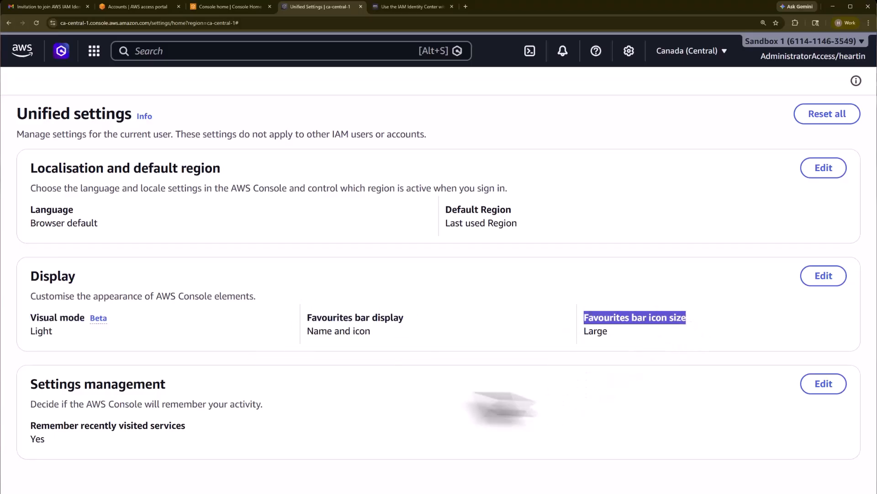
drag(28, 425, 195, 432)
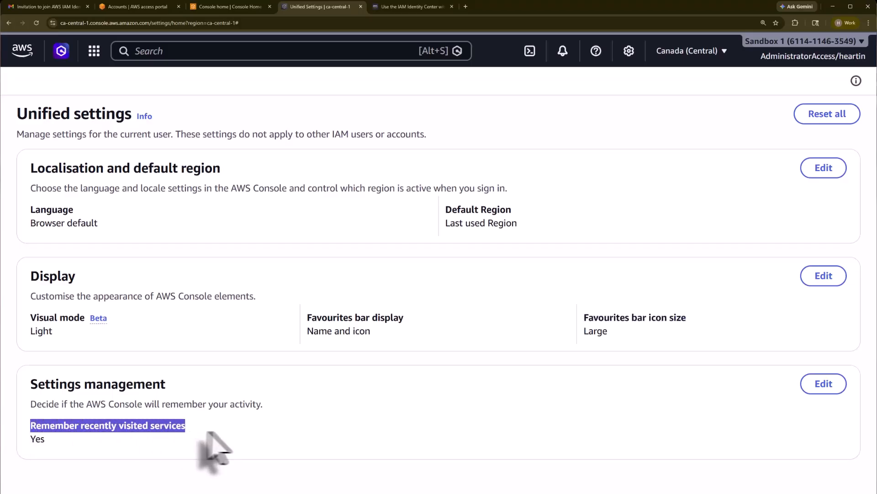
click(23, 50)
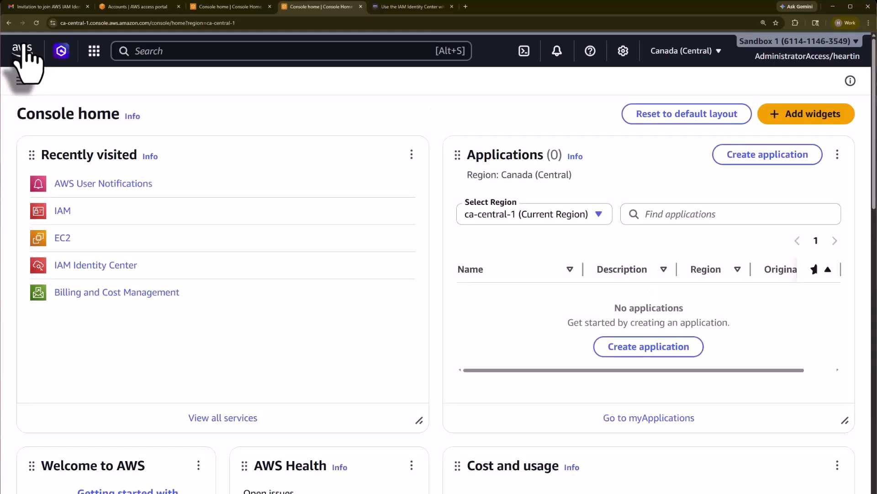
click(683, 51)
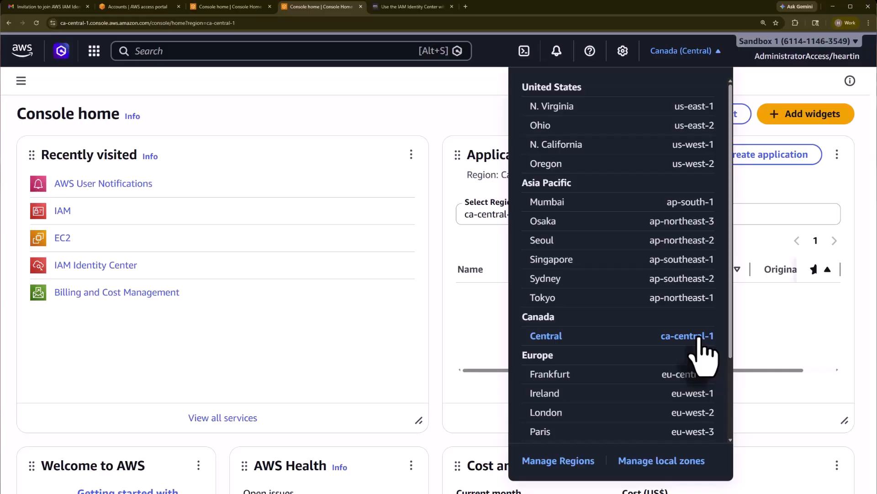
click(473, 81)
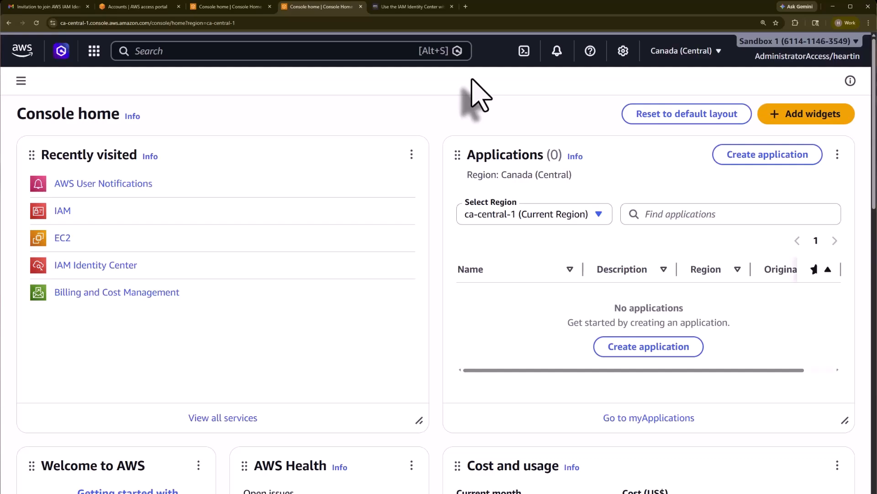
Open the Account details page from the account name menu at top right
click(817, 59)
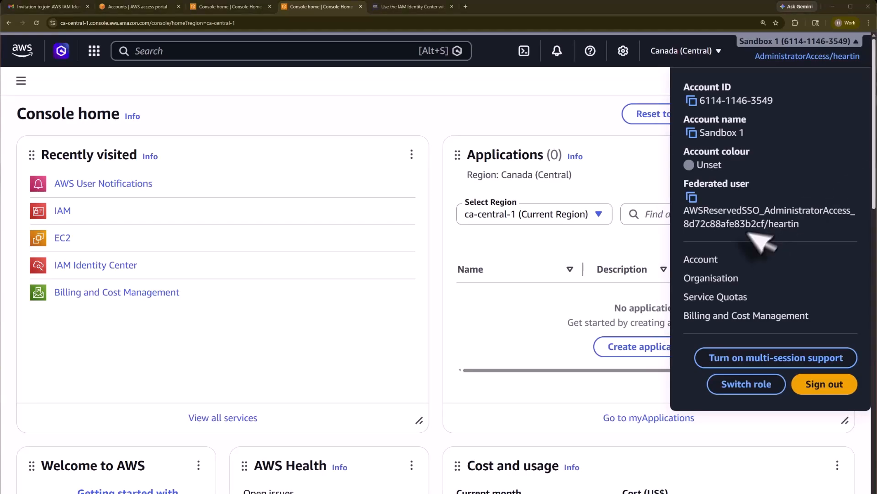
click(708, 265)
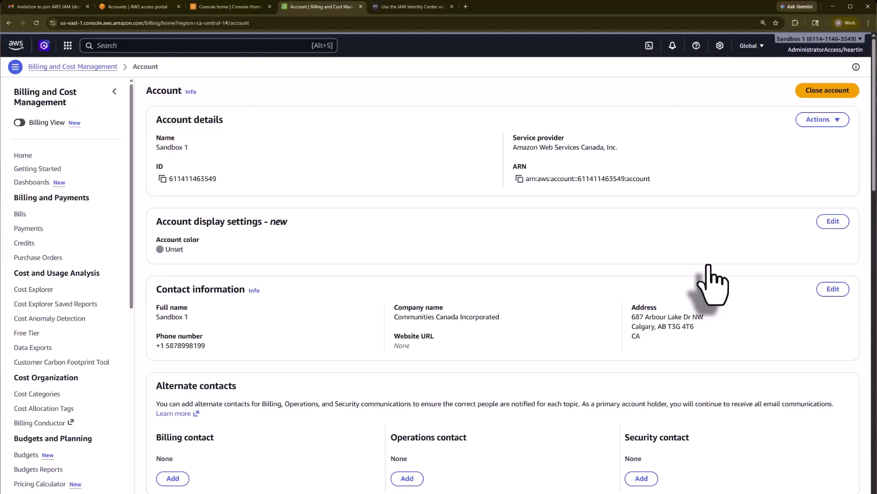
Visit the Organization dashboard, then go to Service Quotas, both via the account menu
click(807, 40)
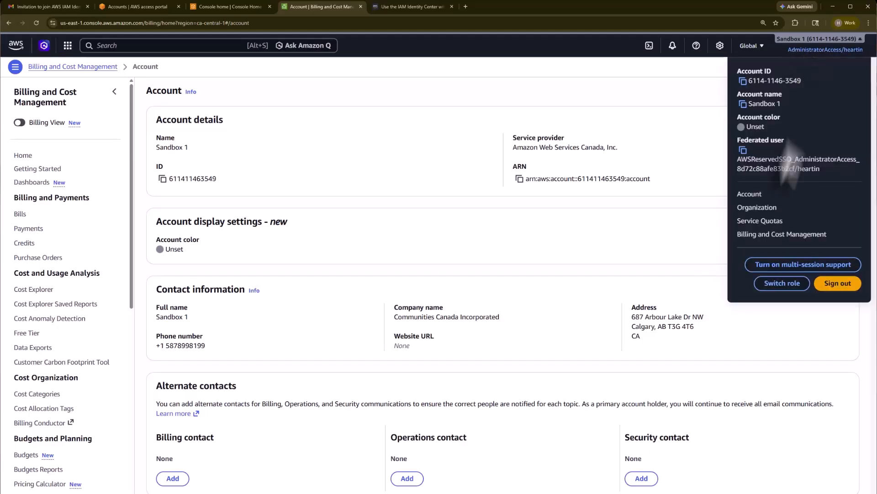
click(760, 209)
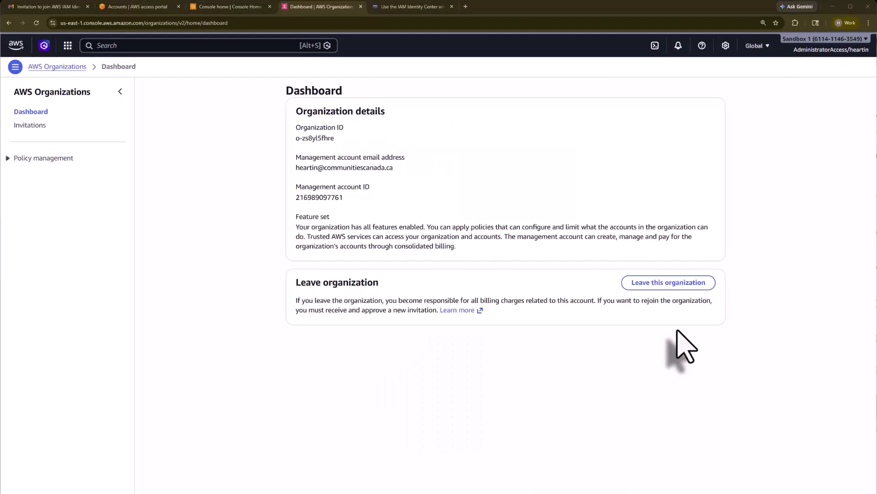
click(821, 49)
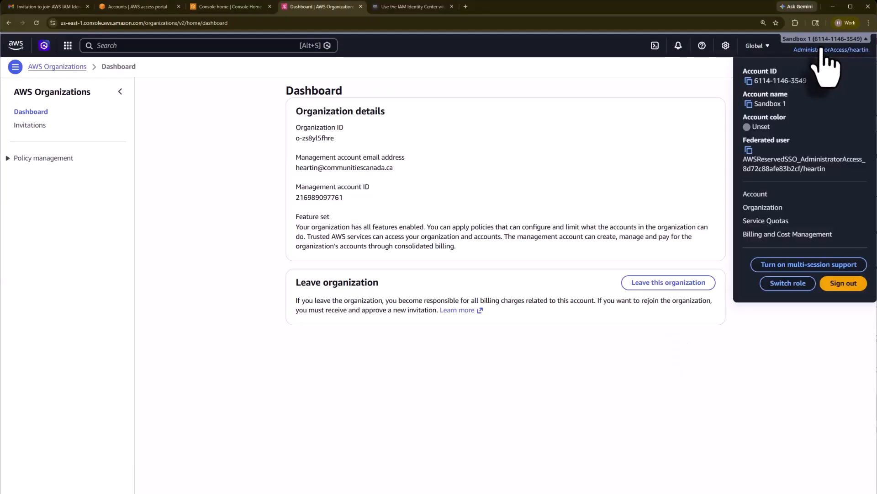
click(777, 221)
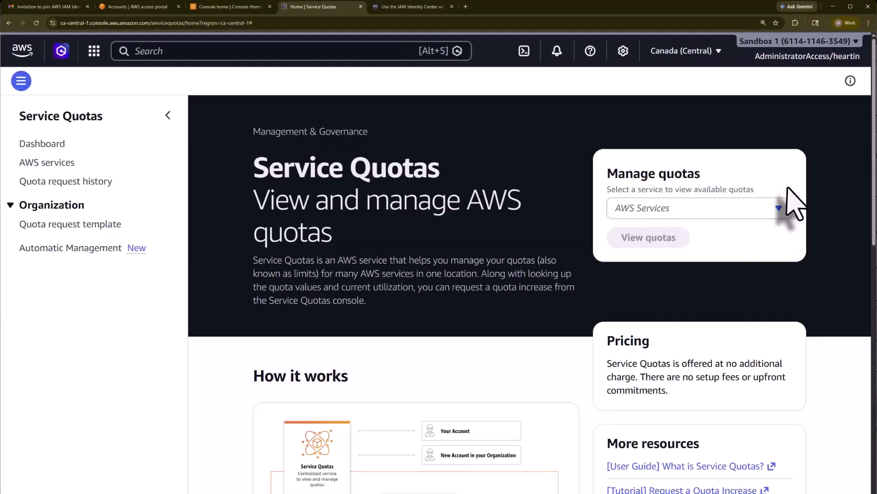
Choose AWS CloudFormation in Manage quotas and view its service quotas
click(766, 210)
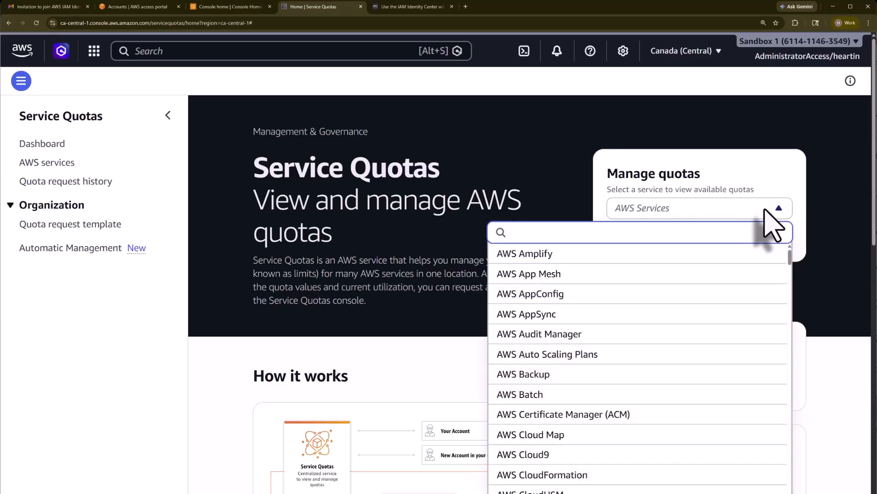
click(586, 477)
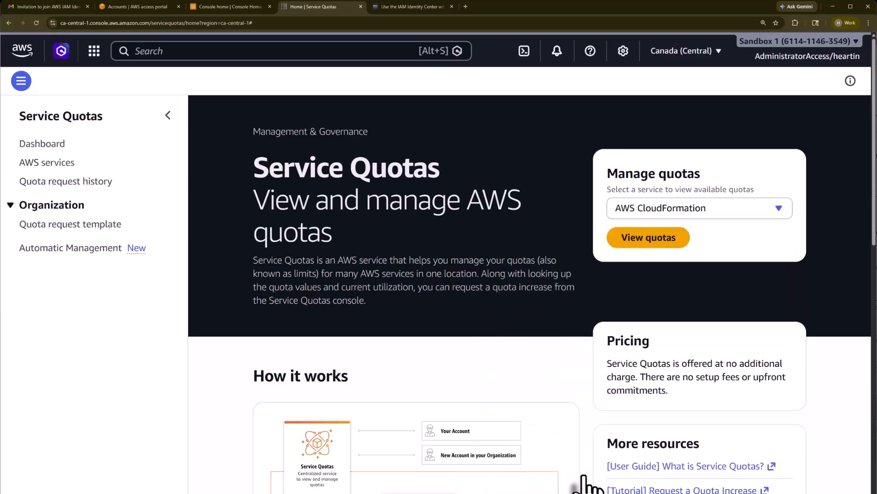
click(658, 241)
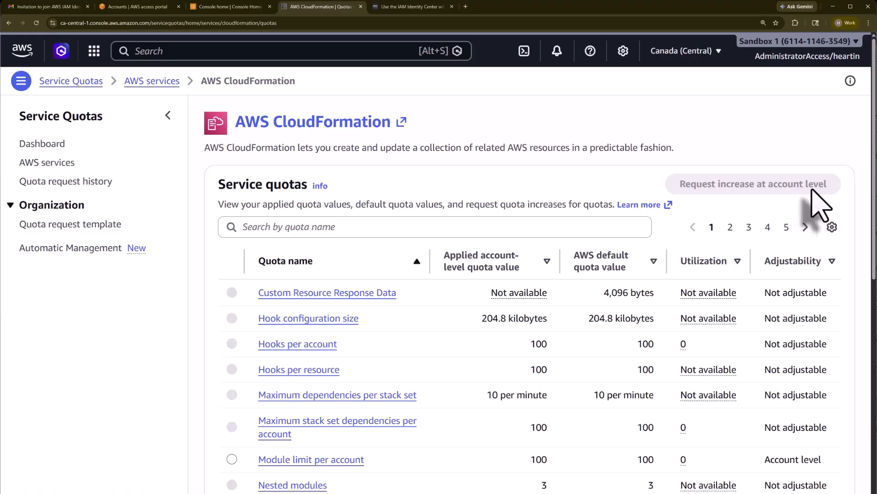
click(772, 56)
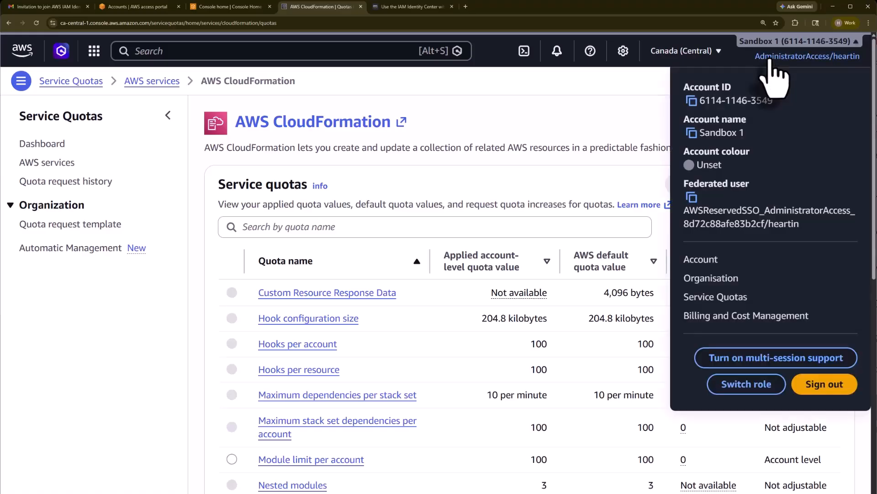
Go to Billing and Cost Management home, then reopen the account menu to show Sign out
click(763, 316)
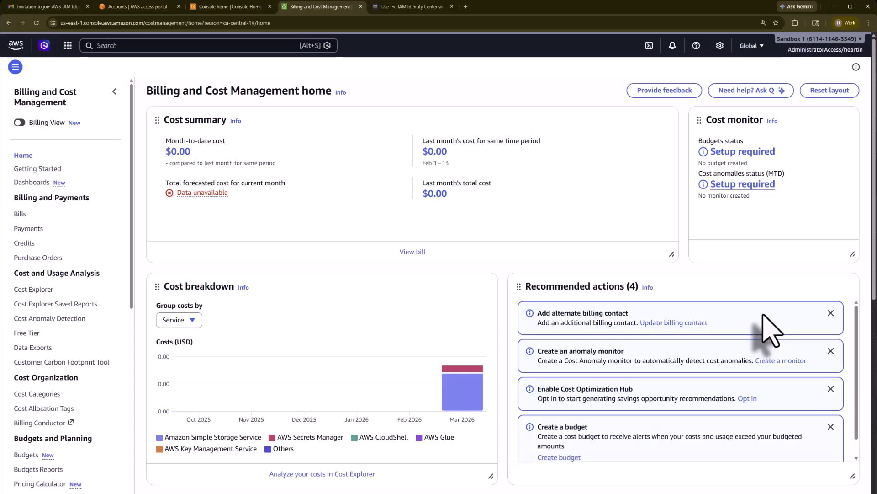
click(853, 51)
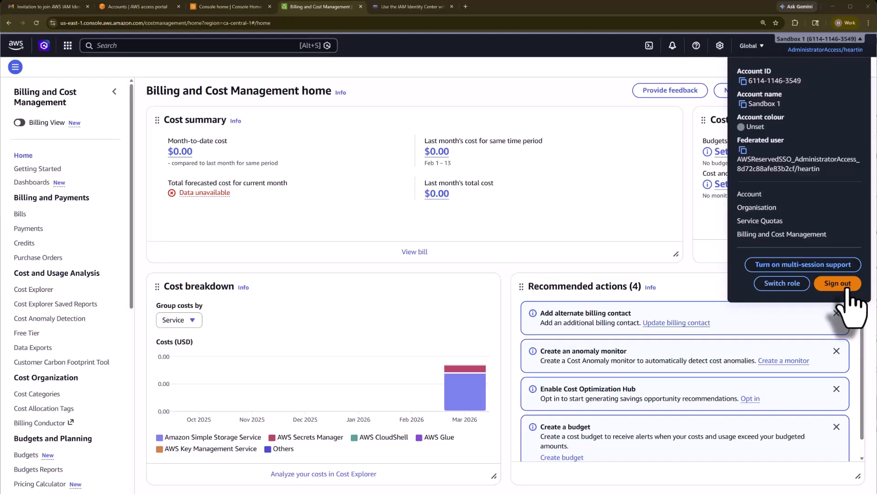
Return to Console home and highlight the Recently visited, Welcome to AWS, AWS Health and Cost and usage widgets
click(19, 47)
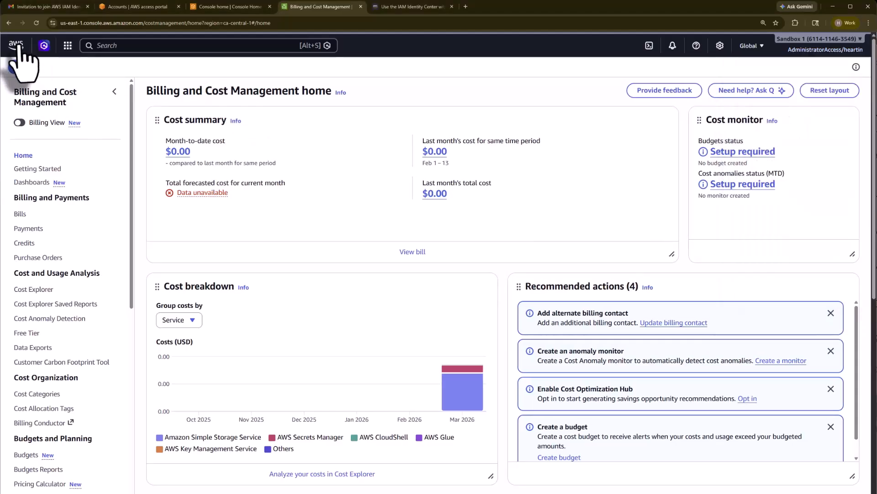
click(19, 45)
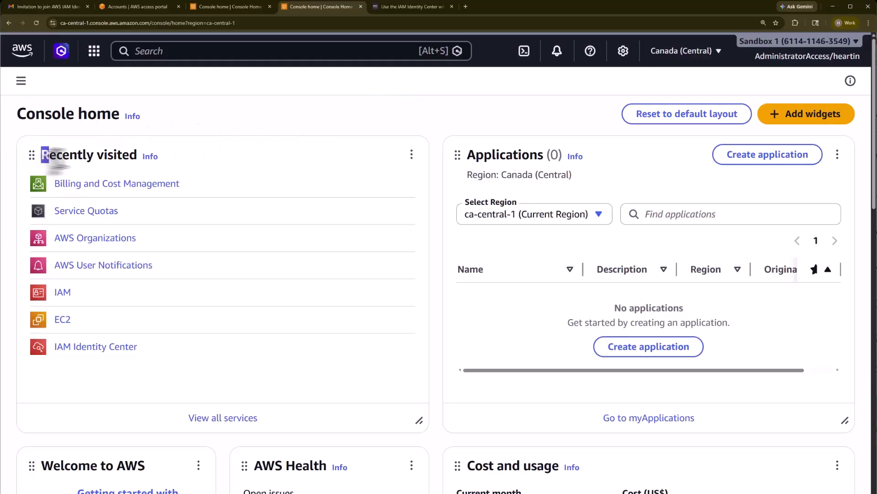
drag(42, 154, 134, 162)
drag(467, 155, 544, 156)
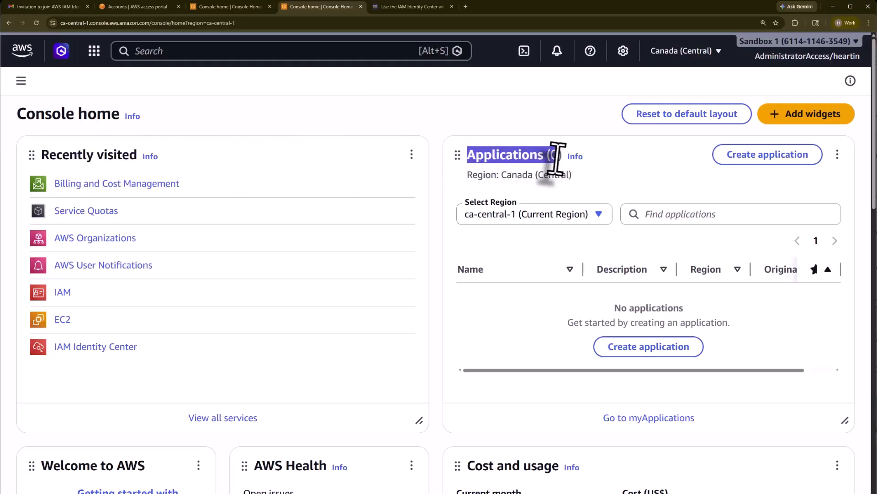
scroll(543, 190, down, 4)
drag(150, 276, 25, 274)
drag(261, 274, 328, 275)
drag(467, 274, 532, 275)
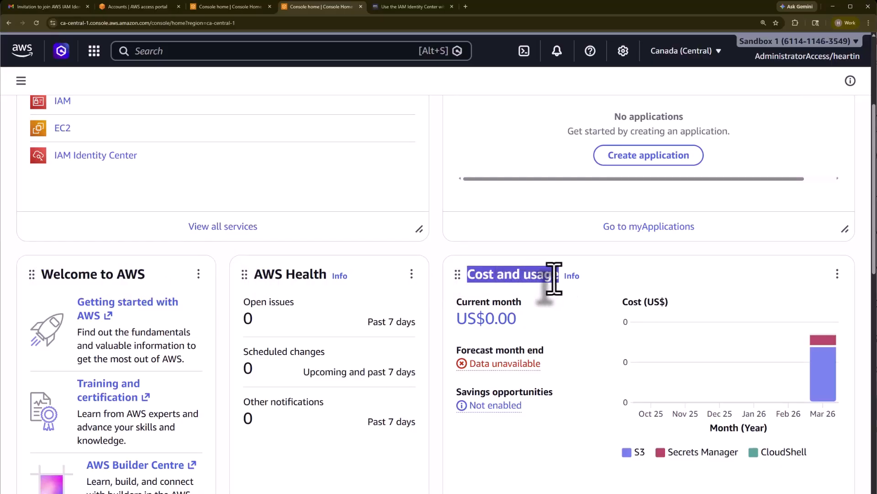
Scroll down the dashboard to show the Security, Trusted Advisor, Latest announcements and Recent AWS blog posts widgets
scroll(548, 280, down, 6)
scroll(530, 276, down, 2)
drag(39, 202, 102, 202)
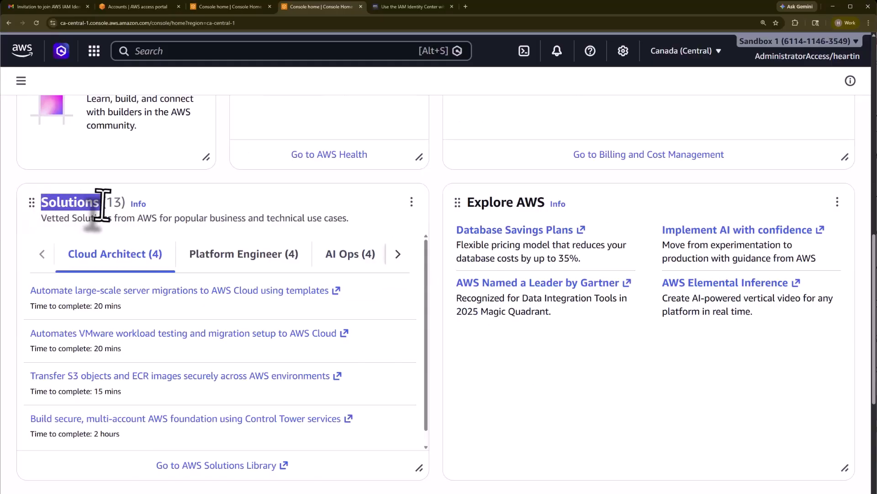
drag(466, 201, 525, 220)
scroll(519, 234, down, 4)
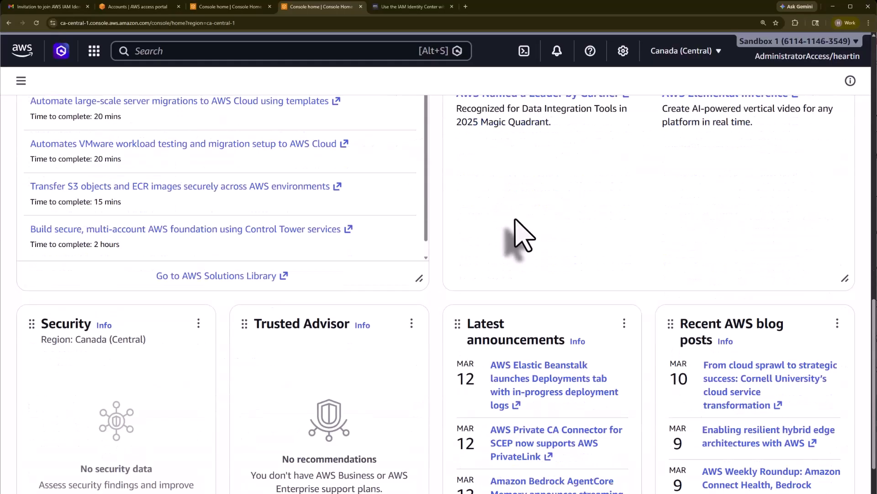
scroll(66, 169, down, 3)
double_click(65, 169)
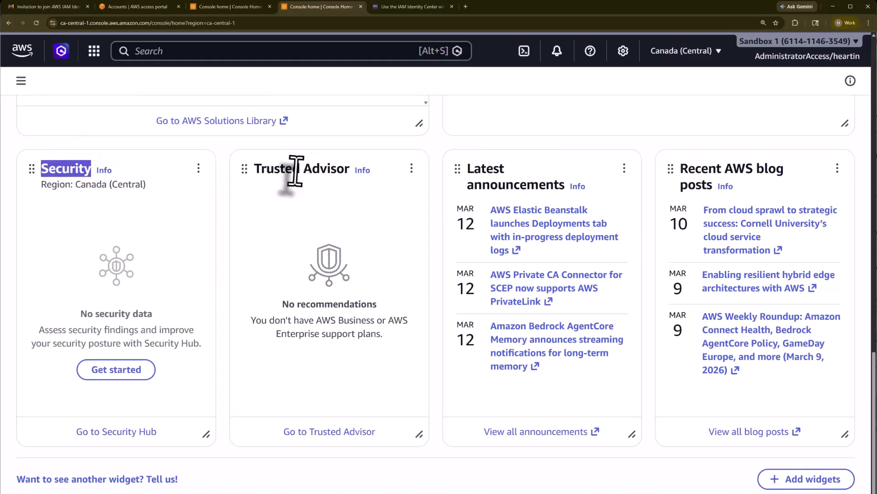
triple_click(293, 168)
triple_click(471, 168)
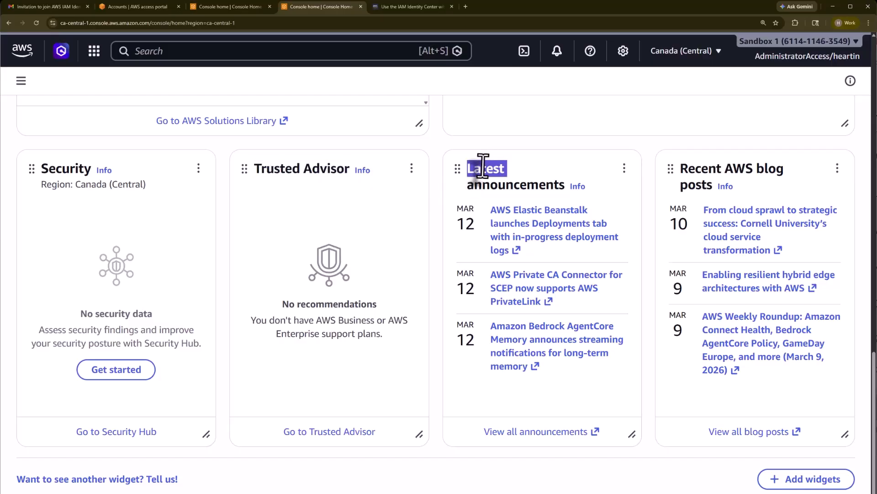
triple_click(707, 176)
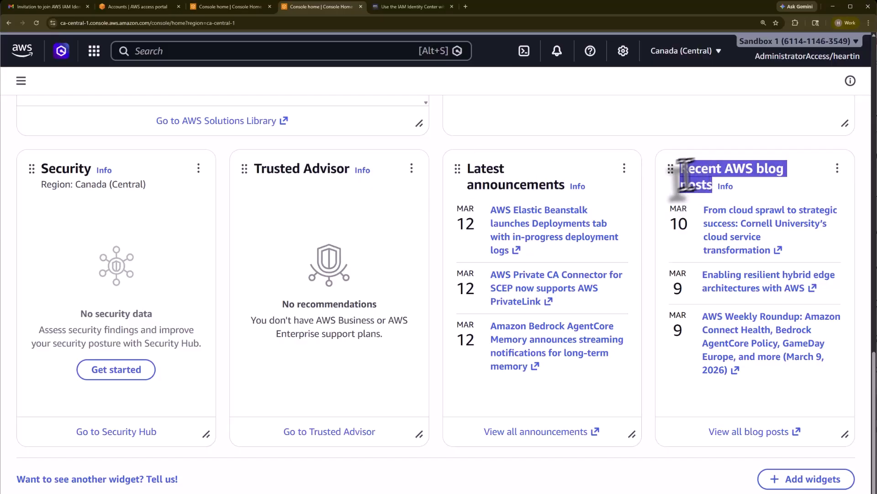
scroll(491, 222, down, 1)
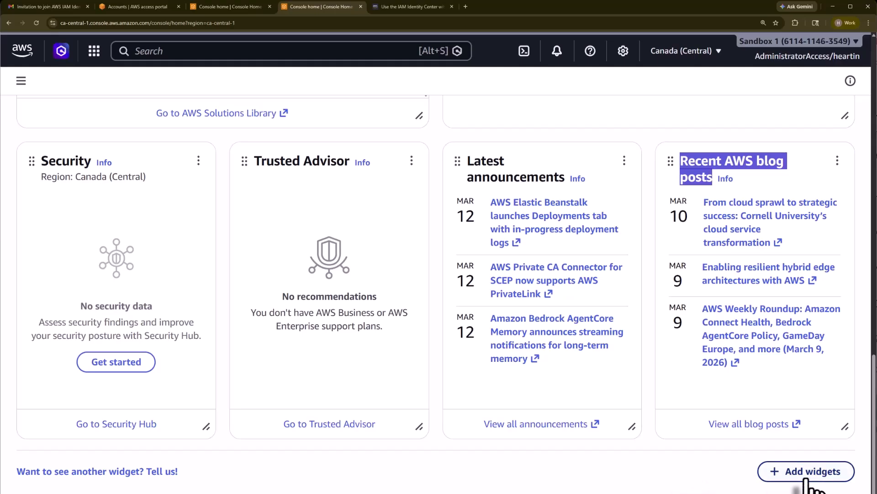
scroll(808, 485, up, 15)
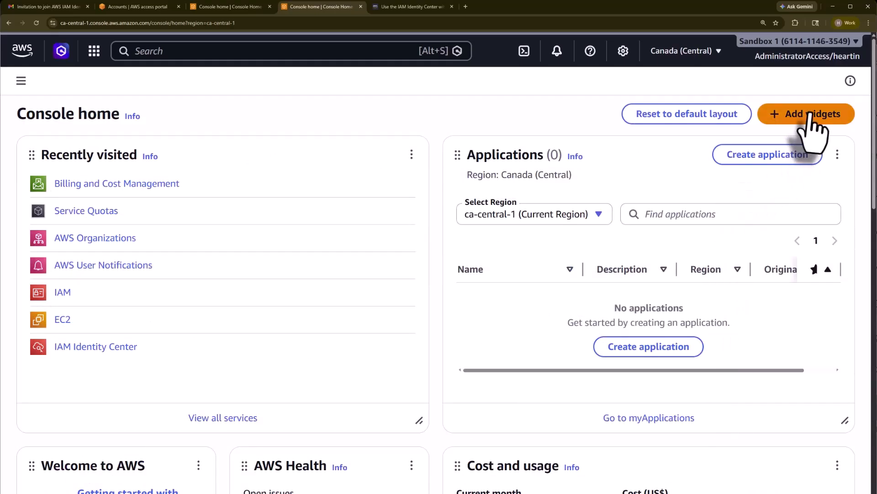
Browse the Add widgets catalogue of available widgets, then close the panel
click(809, 115)
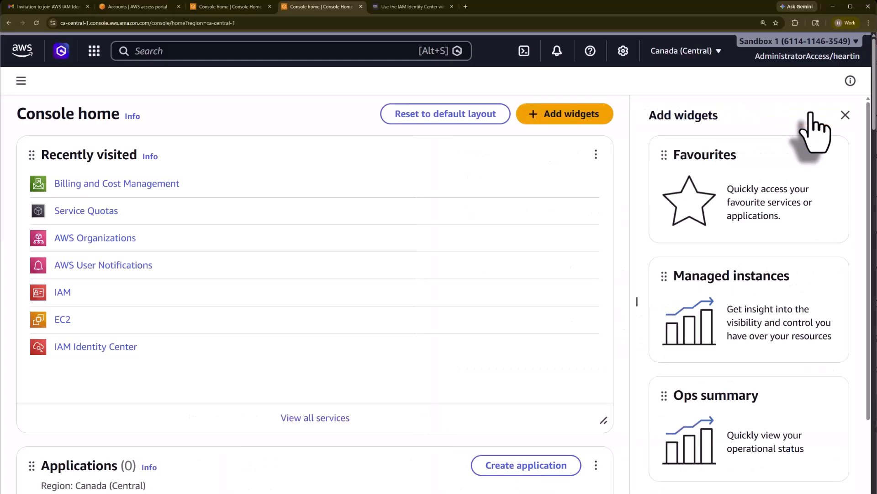
scroll(823, 258, down, 8)
scroll(813, 248, up, 3)
scroll(577, 254, up, 6)
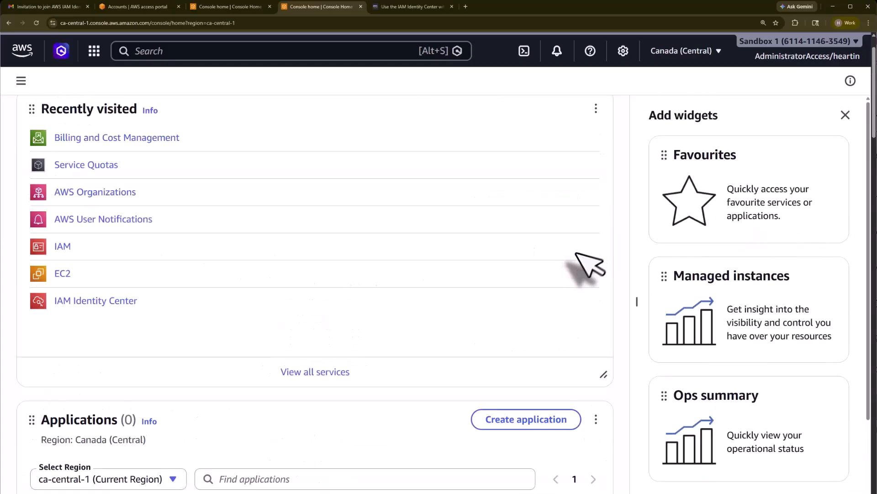
click(846, 114)
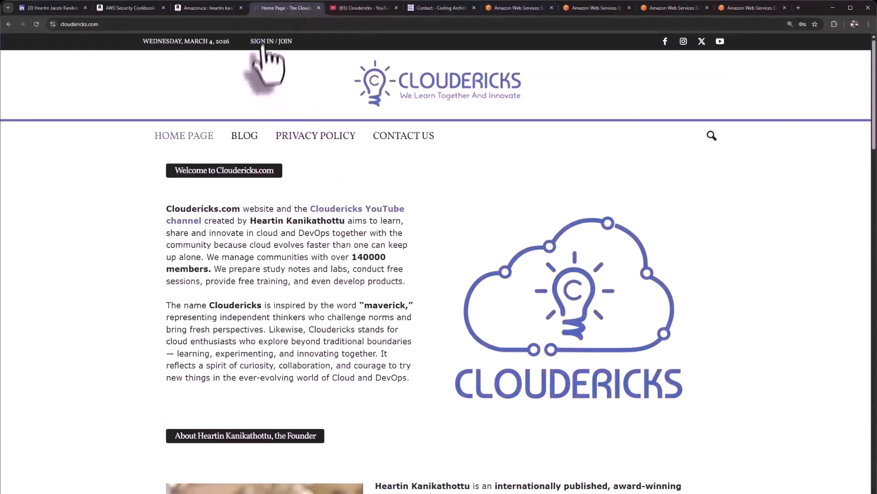
Visit the Cloudericks YouTube channel tab, then return to the Amazon.ca results for AWS Security Cookbook and Serverless Programming Cookbook
click(365, 8)
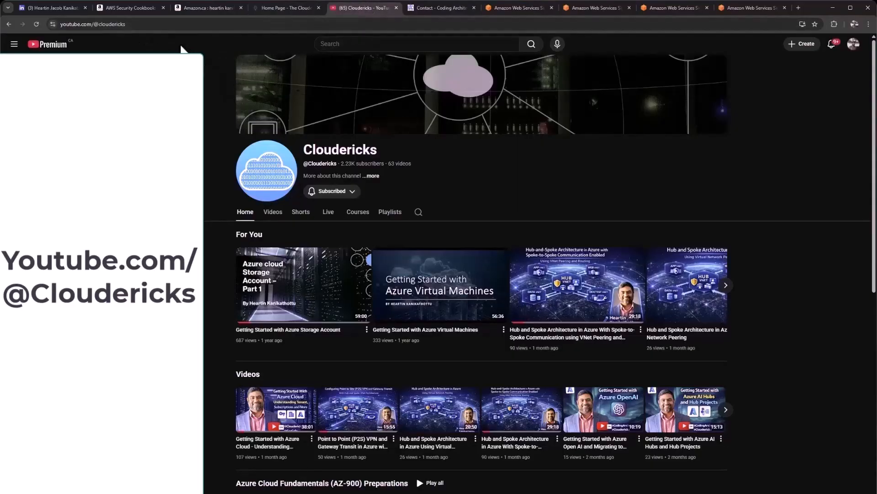
click(203, 7)
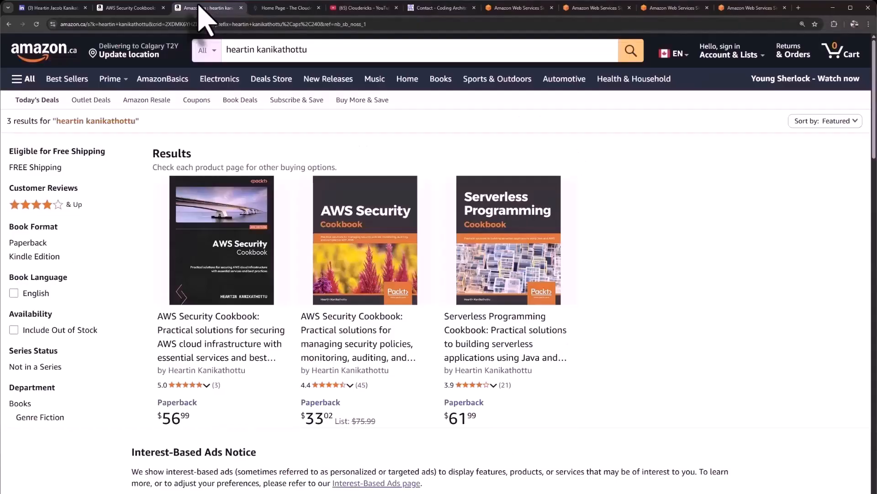